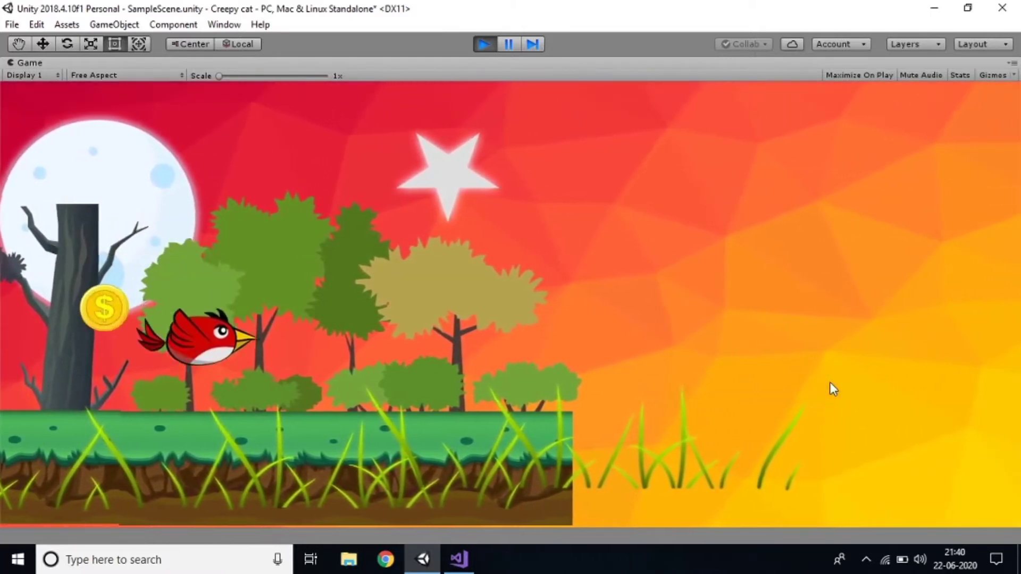
Playtest the scene in a maximized Game view, making the bird jump along the platform, and exit Play mode
click(484, 44)
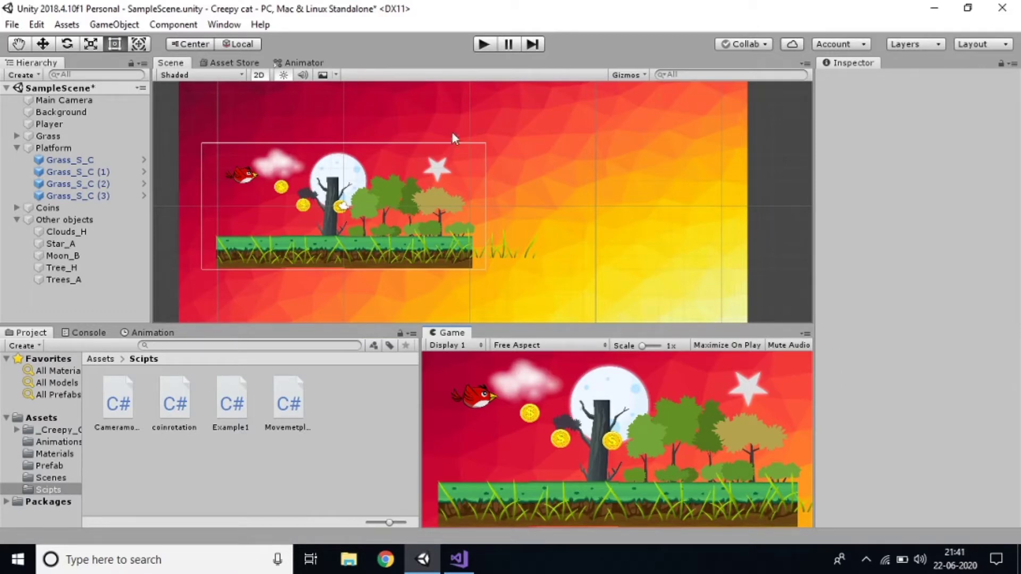
click(484, 43)
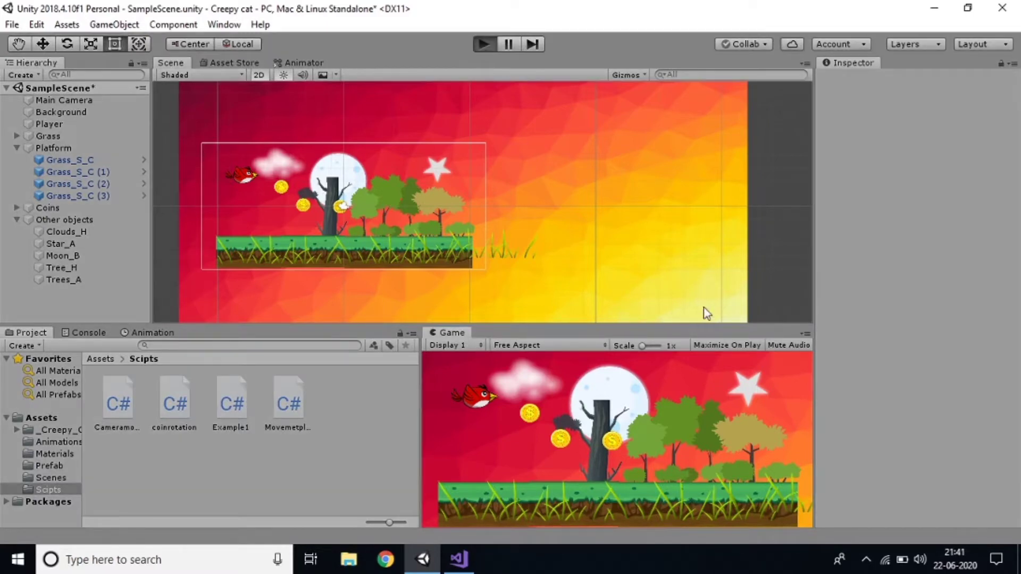
click(806, 335)
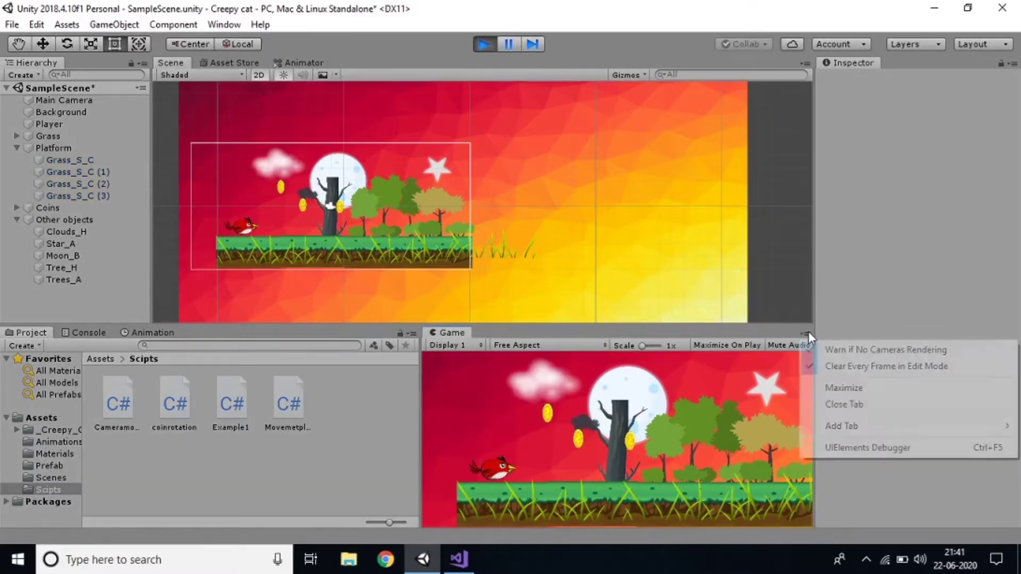
click(815, 386)
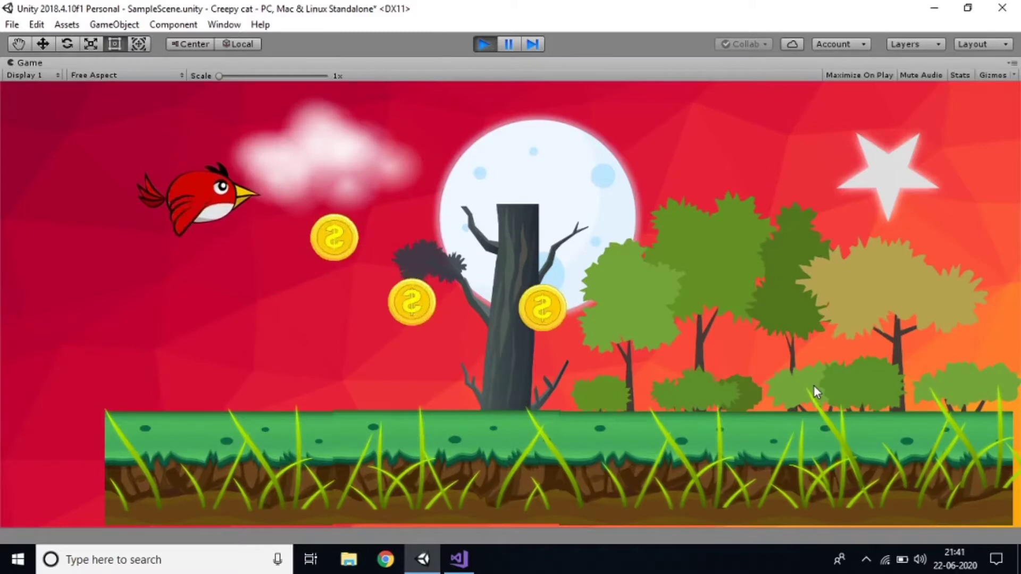
key(space)
key(space)
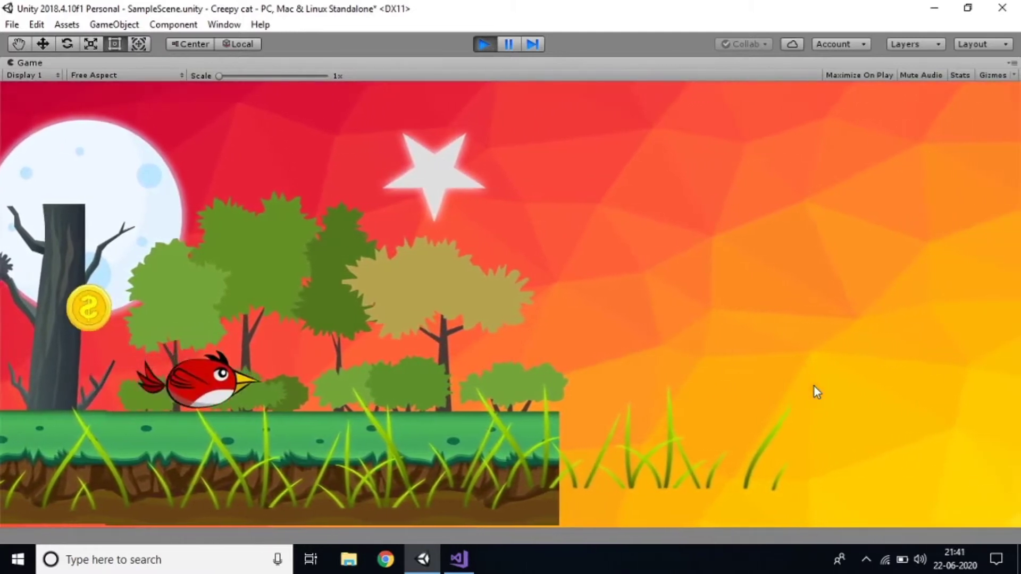
click(483, 44)
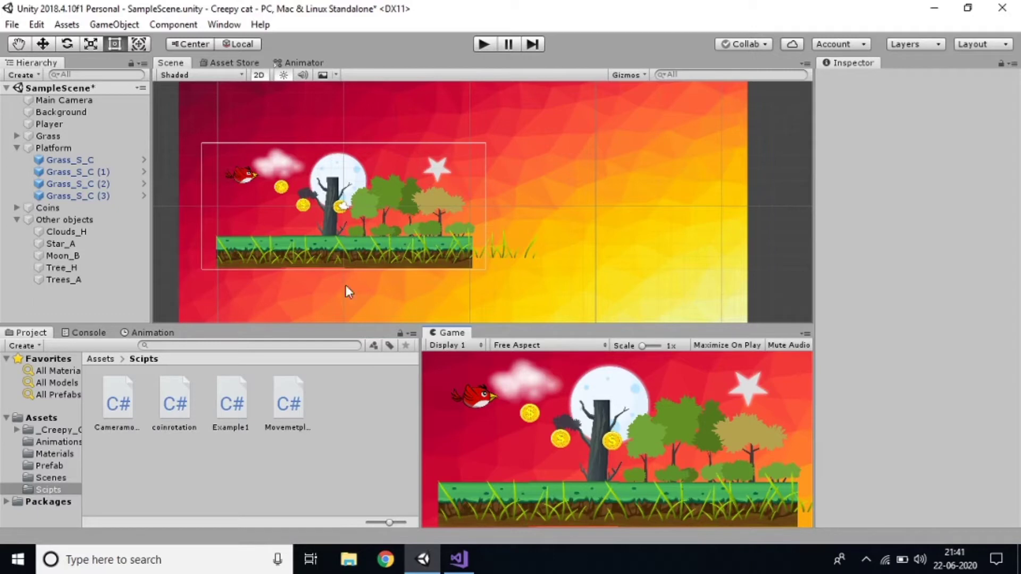
Create an empty game object at the root of SampleScene
click(248, 178)
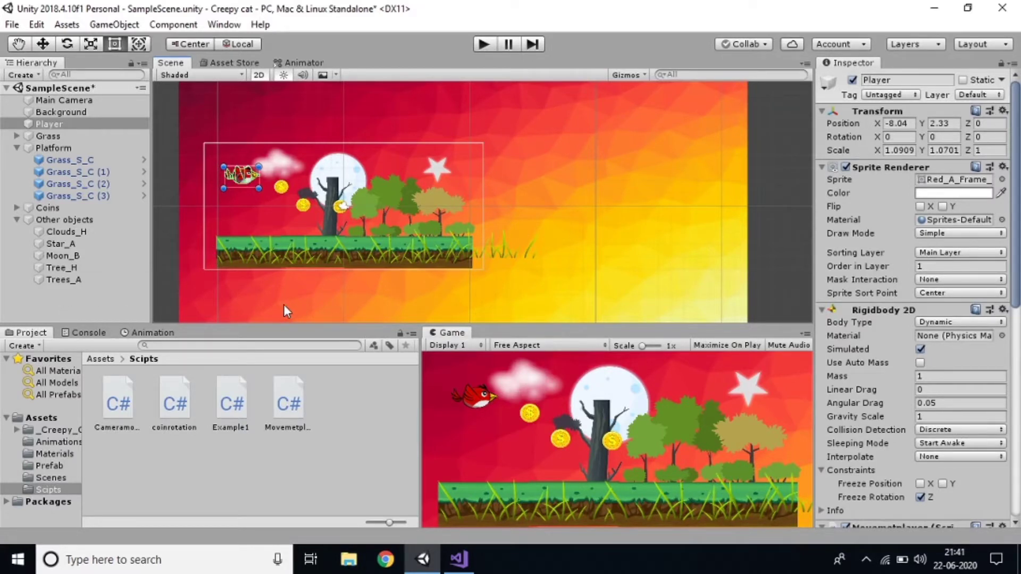
click(120, 313)
right_click(55, 310)
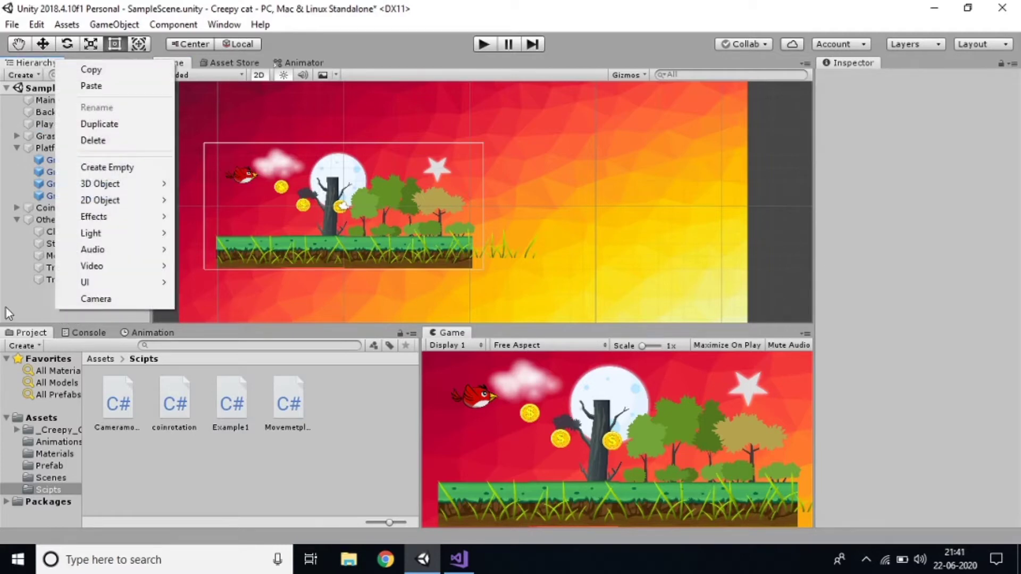
click(121, 168)
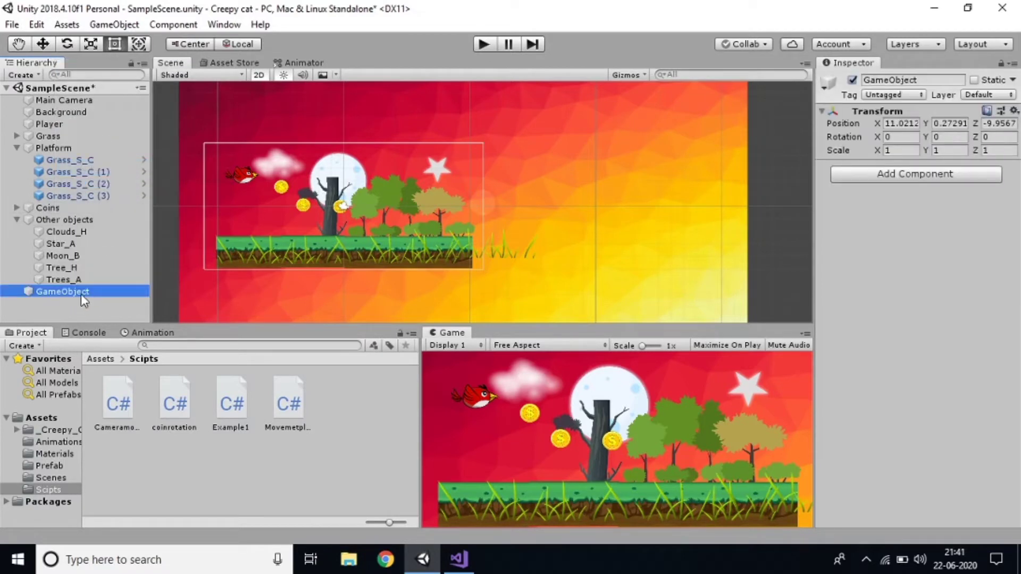
Rename the new empty game object as Fall Detector
click(81, 295)
text(Fall)
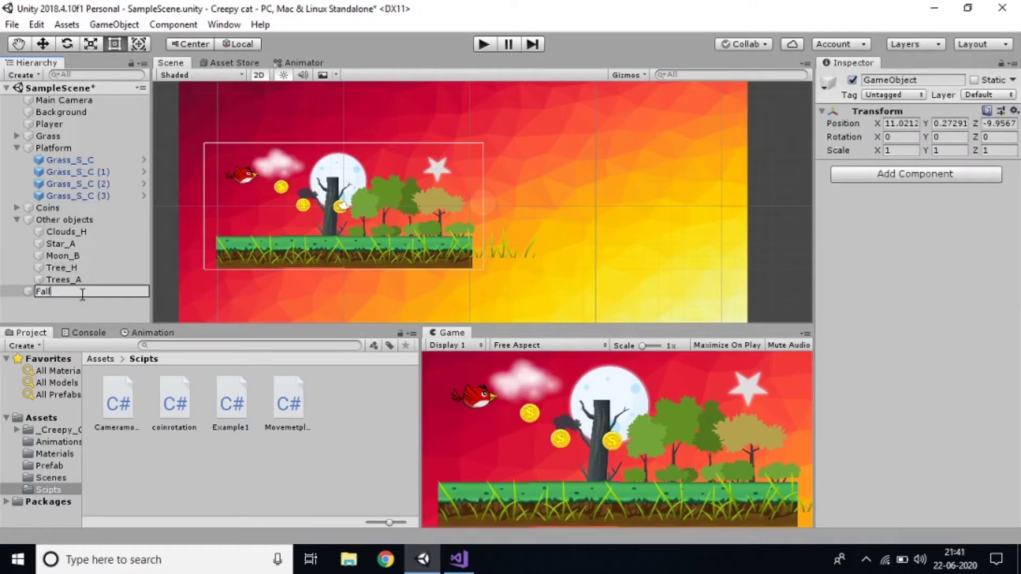
text( detec)
key(BackSpace)
key(BackSpace)
key(BackSpace)
key(BackSpace)
text(Detector)
key(Return)
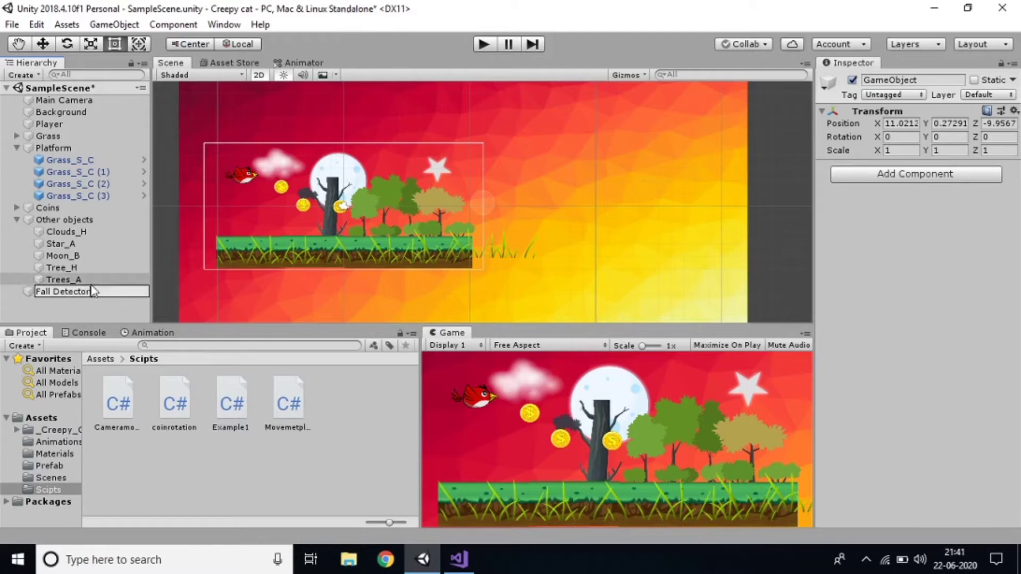
click(95, 304)
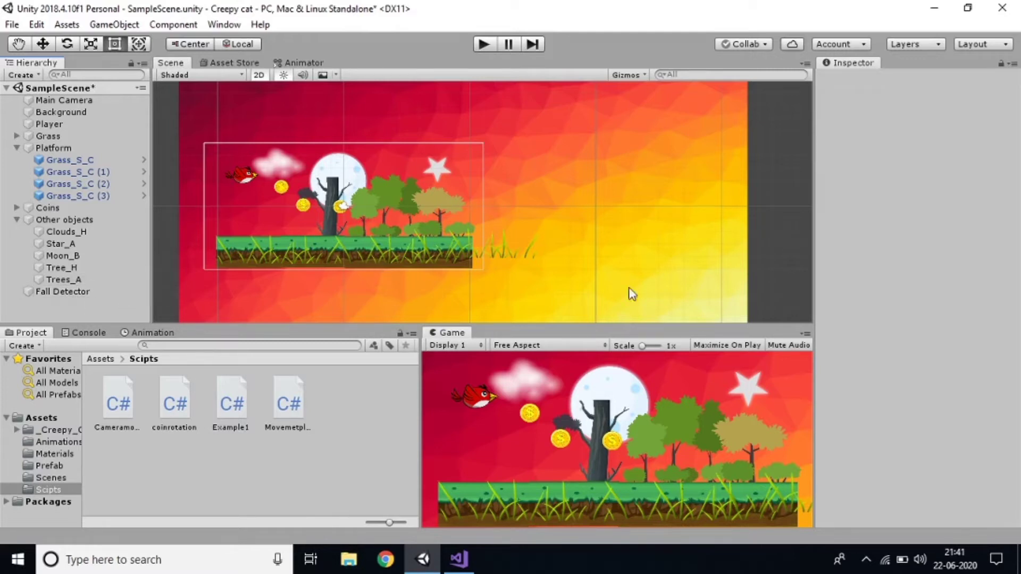
Run the scene to watch the bird pass the platform's end, and exit Play mode
click(489, 43)
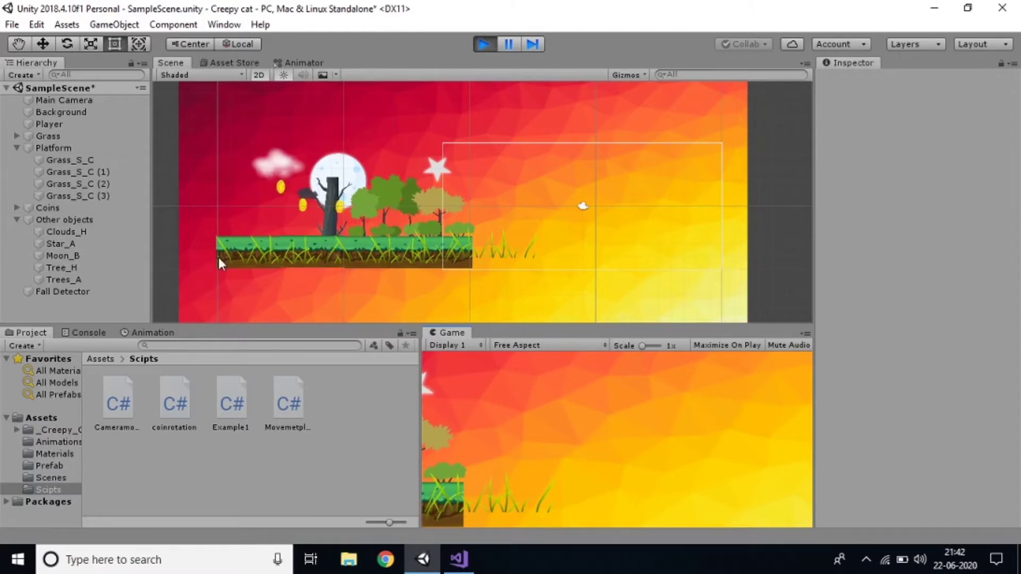
click(224, 228)
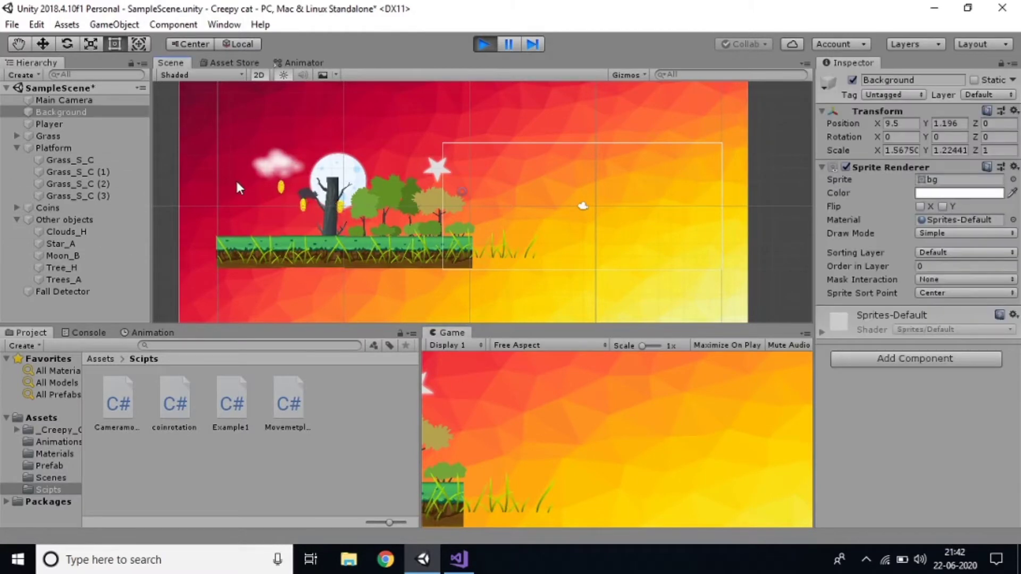
click(484, 44)
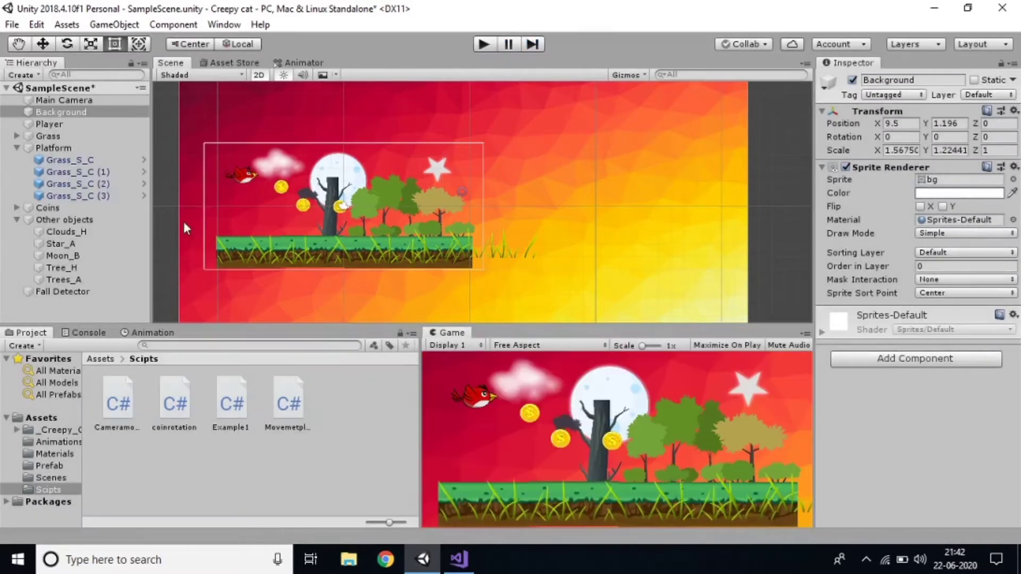
Add a Box Collider 2D component to the Fall Detector object
click(62, 291)
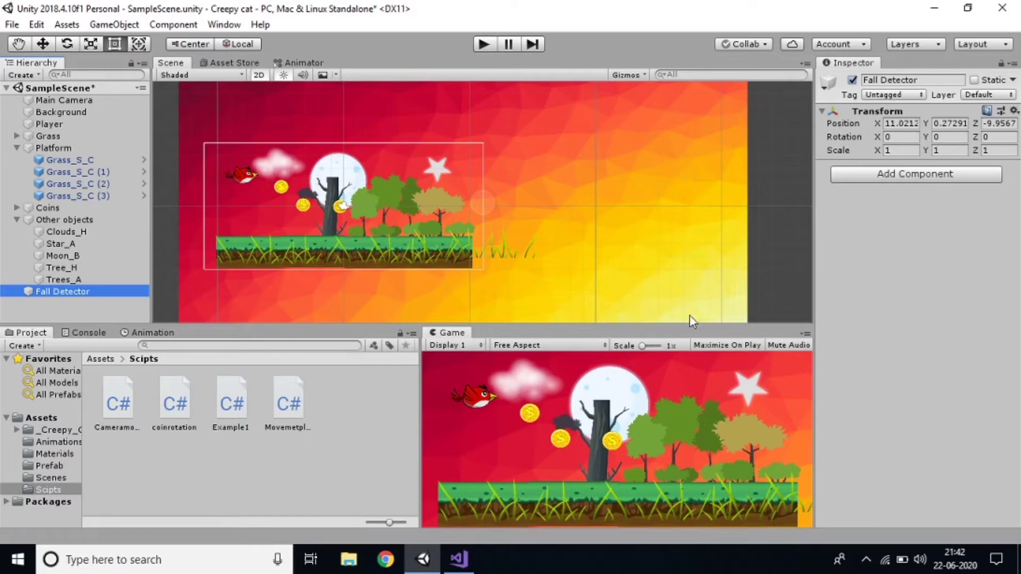
click(457, 392)
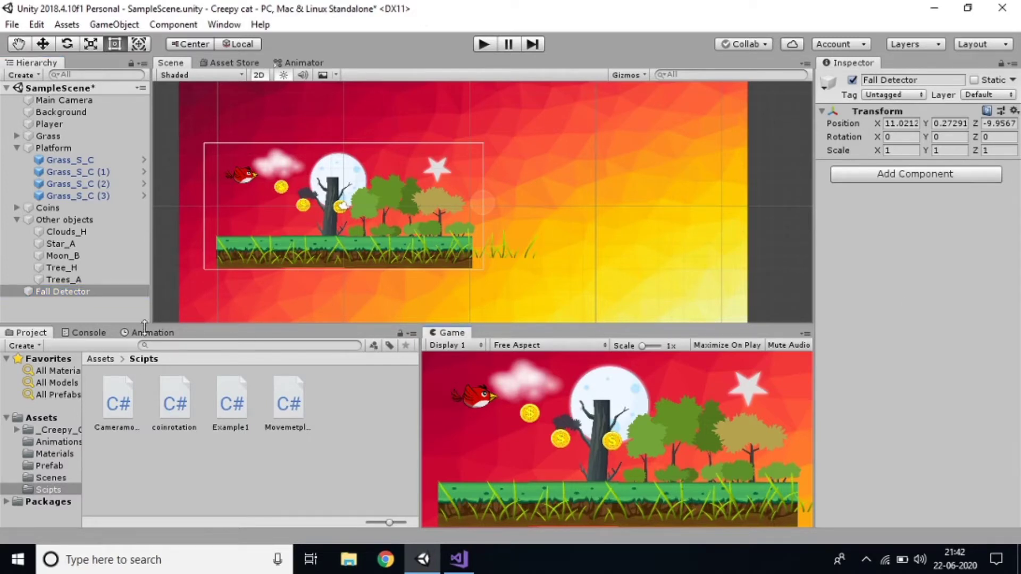
click(52, 293)
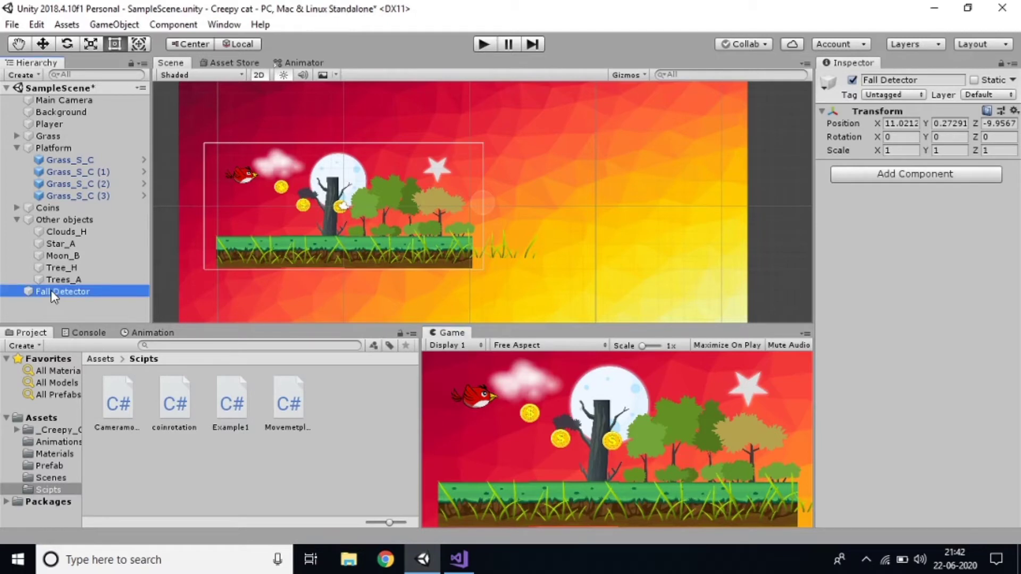
click(51, 290)
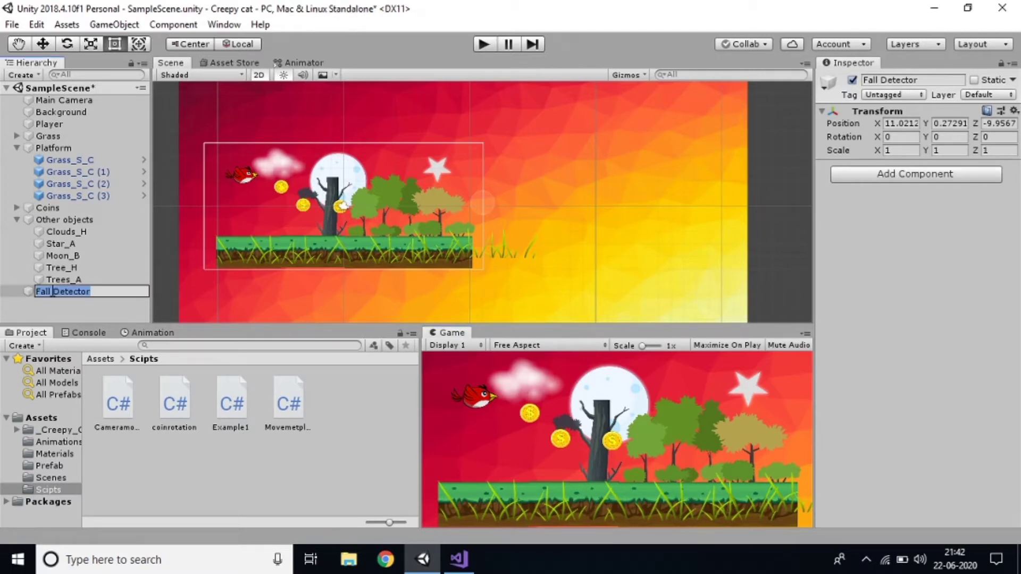
click(949, 176)
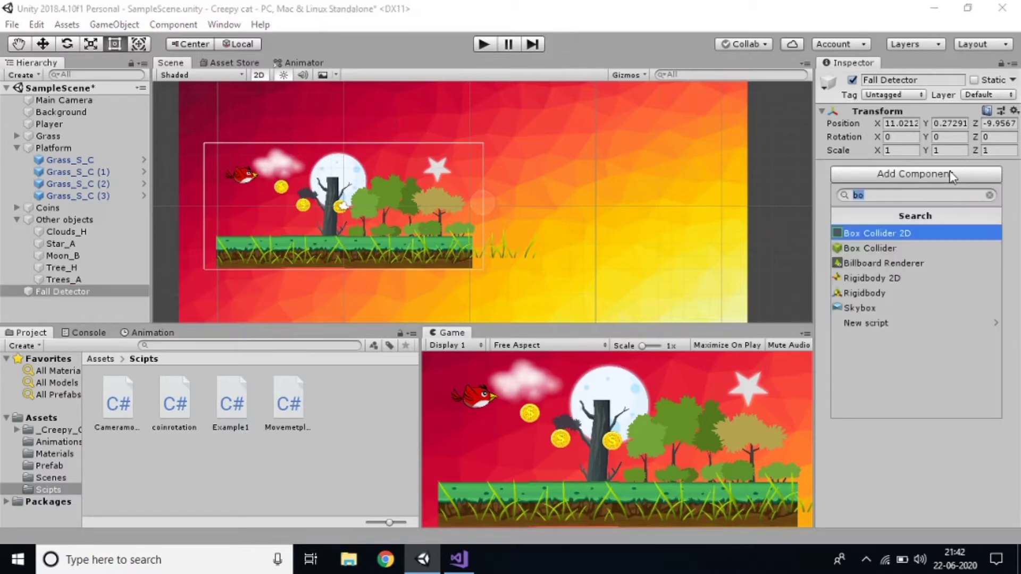
text(b)
click(911, 247)
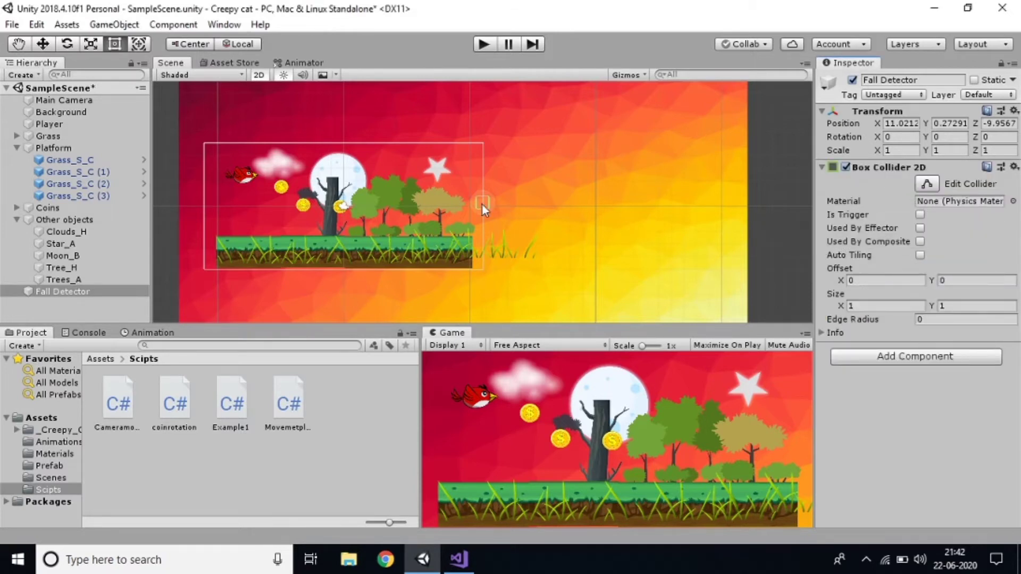
Widen the Fall Detector's box collider to about 15.2 units and move the object beneath the platform, to about X -9.74, Y -5.08
click(620, 215)
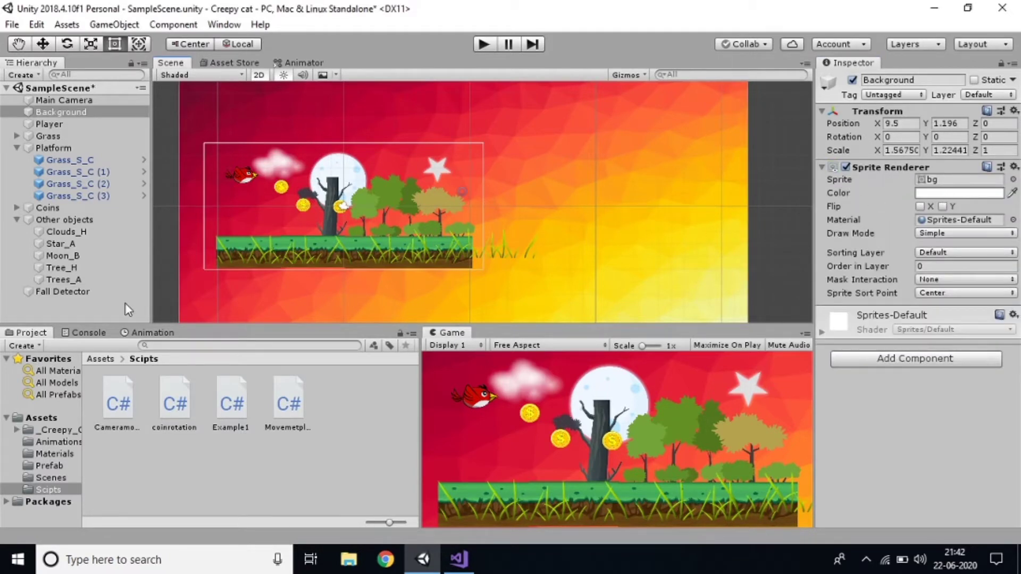
click(86, 290)
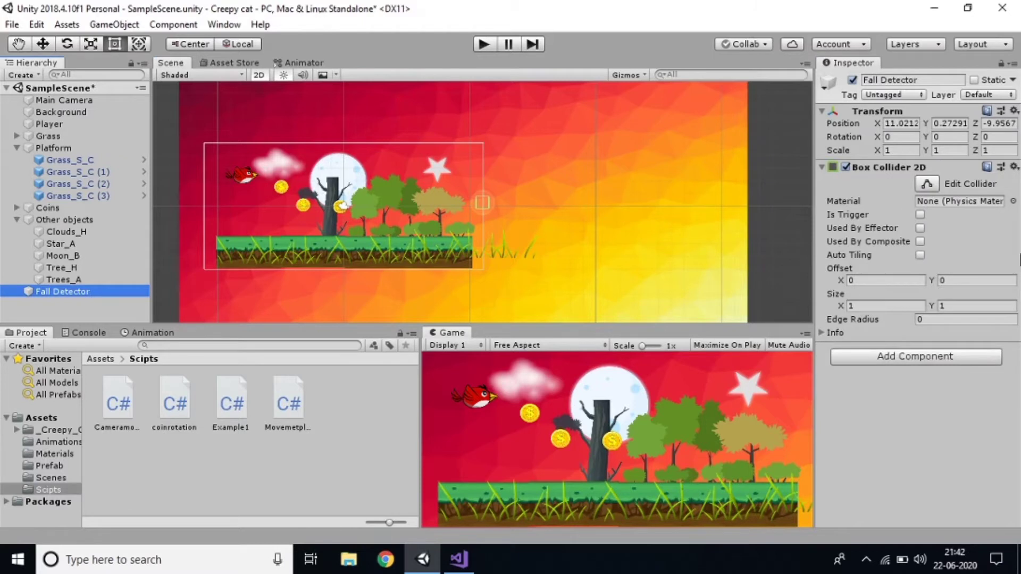
click(927, 184)
drag(487, 203, 668, 210)
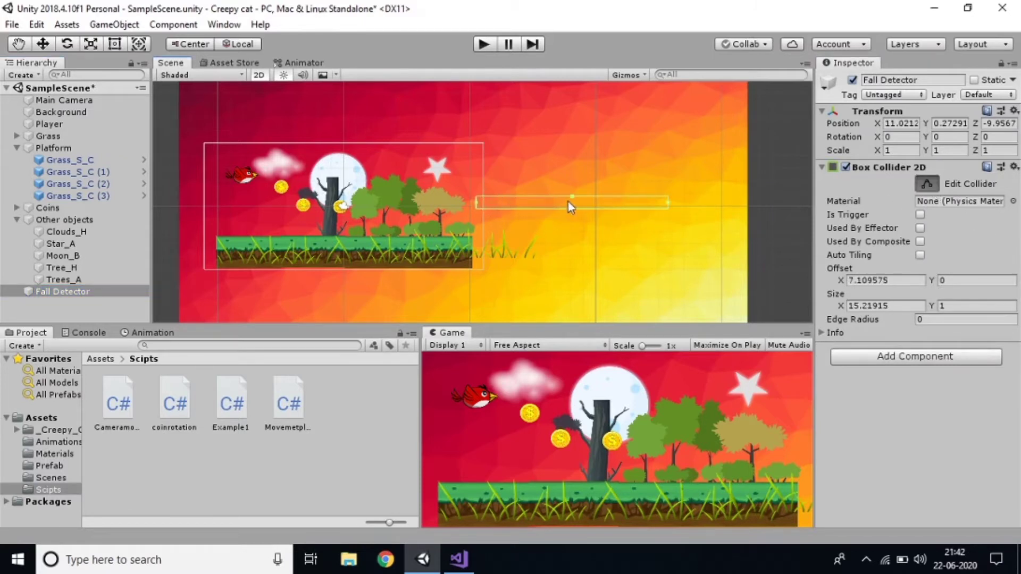
click(42, 43)
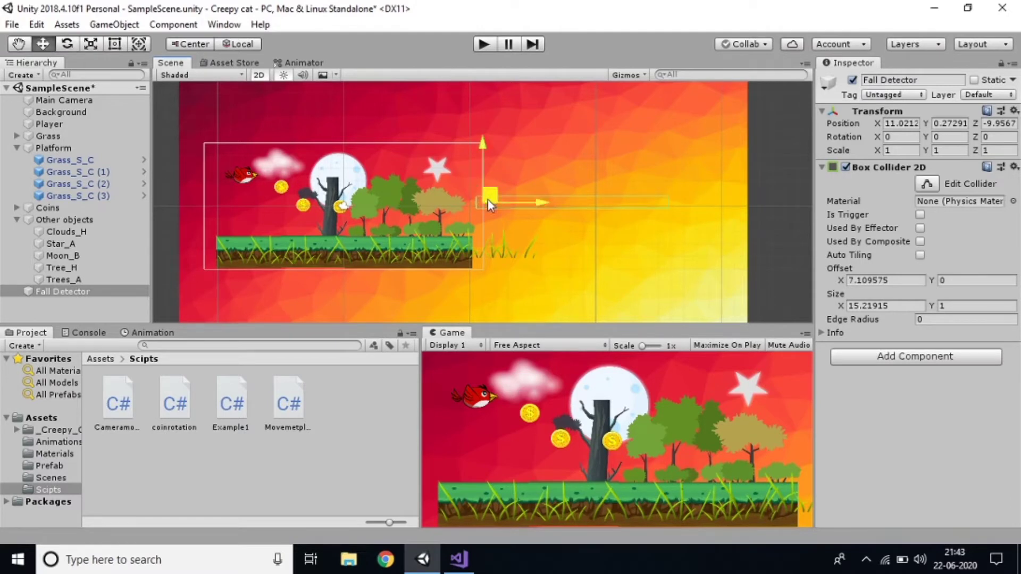
drag(487, 199, 231, 266)
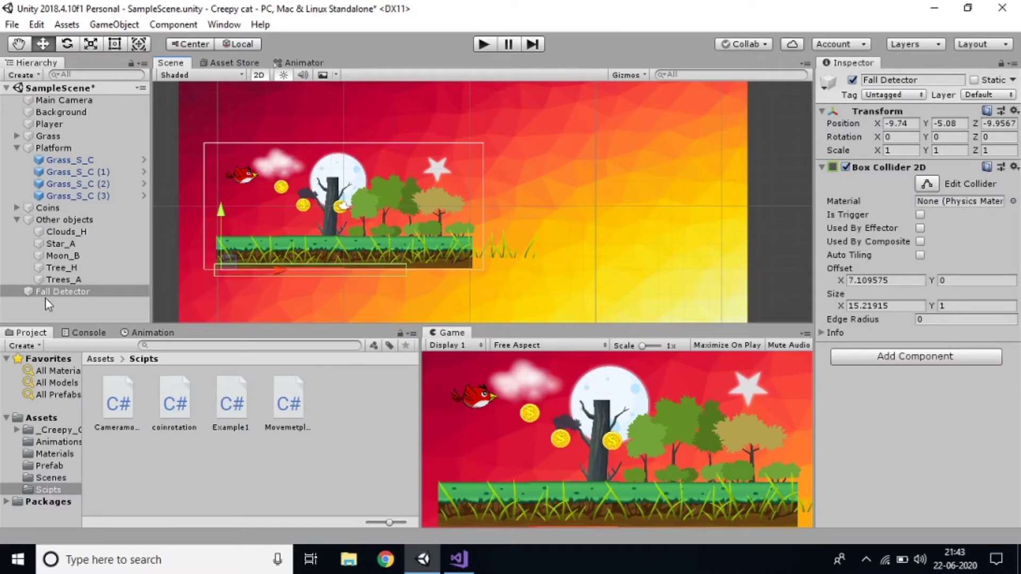
Make Fall Detector a child of Main Camera and briefly run the scene to check that it follows the camera
drag(50, 296, 66, 101)
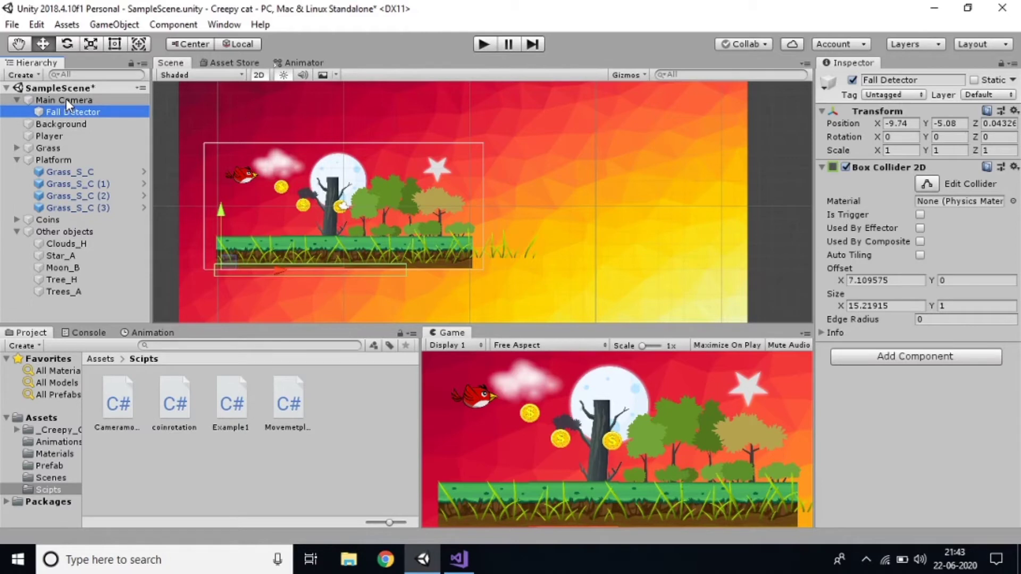
click(66, 99)
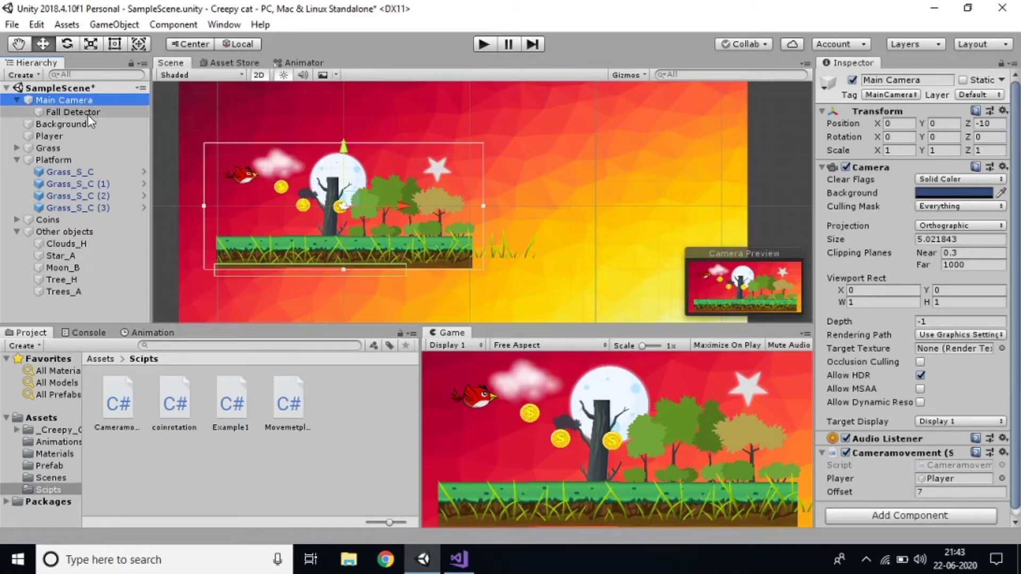
click(74, 112)
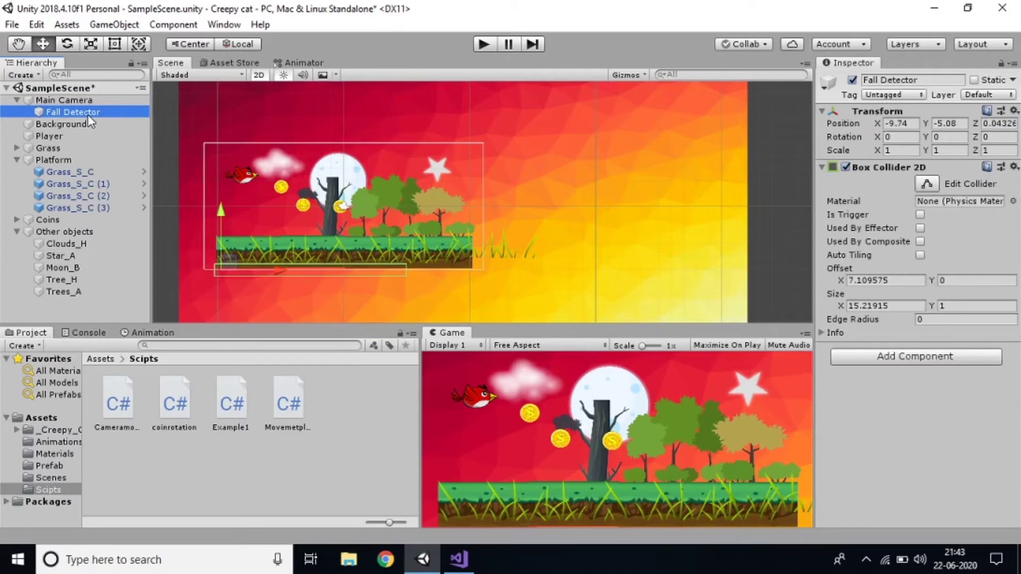
click(483, 46)
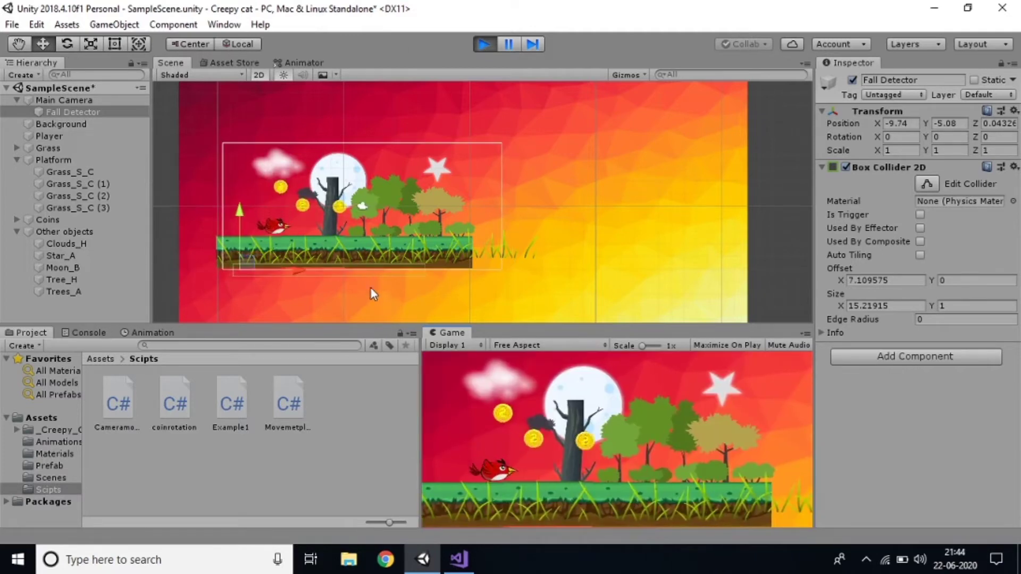
click(484, 45)
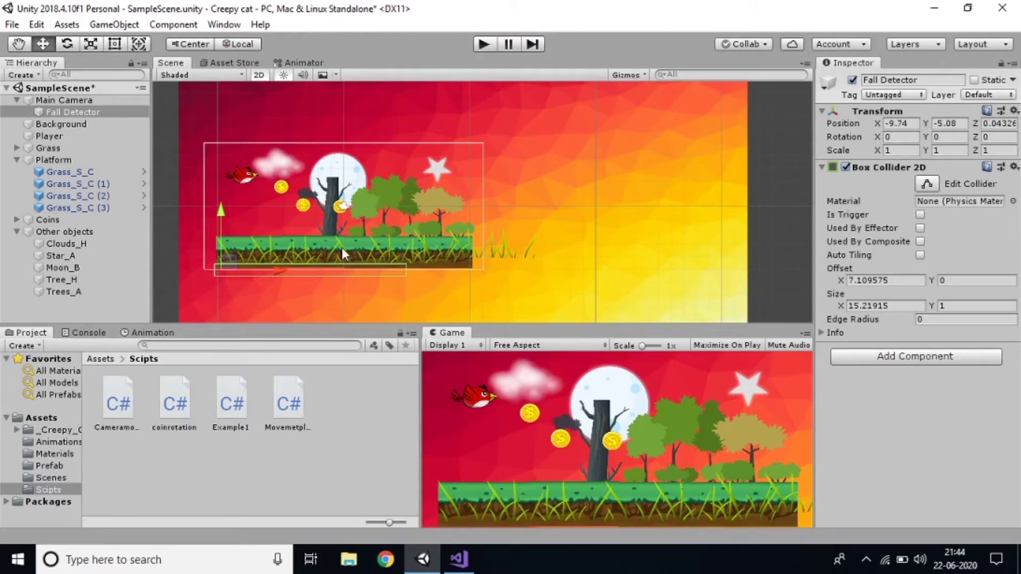
Duplicate the first platform tile, Grass_S_C, and move the copy beyond the platform's far end, to about X 16.88, leaving a gap
click(382, 251)
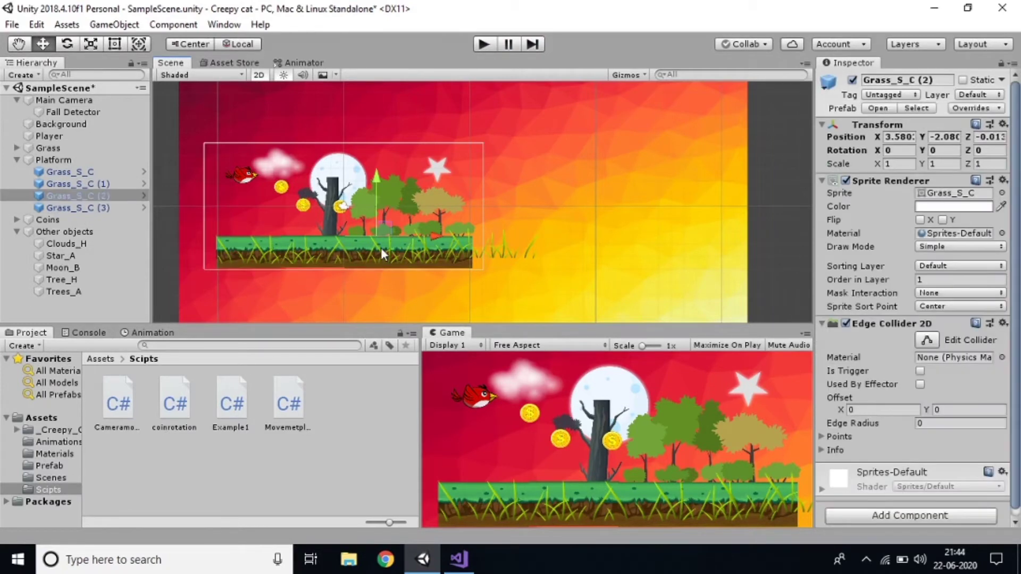
click(257, 247)
click(244, 248)
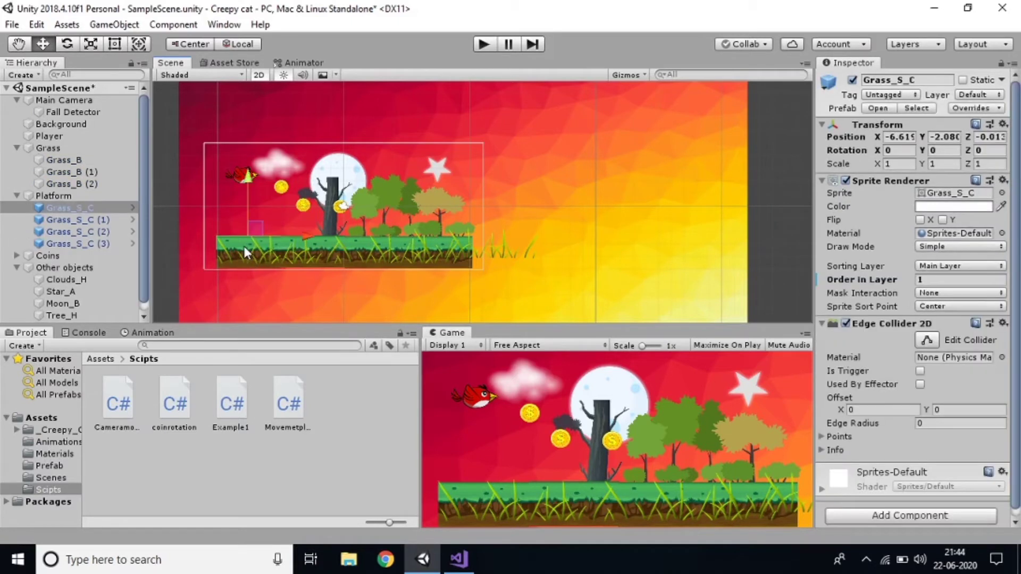
key(ctrl+d)
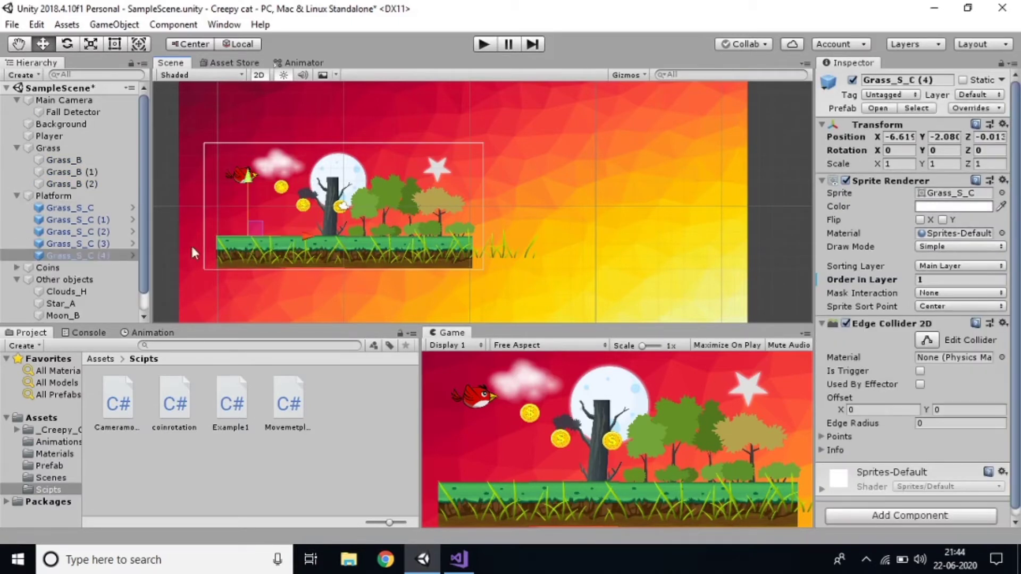
drag(273, 228, 554, 227)
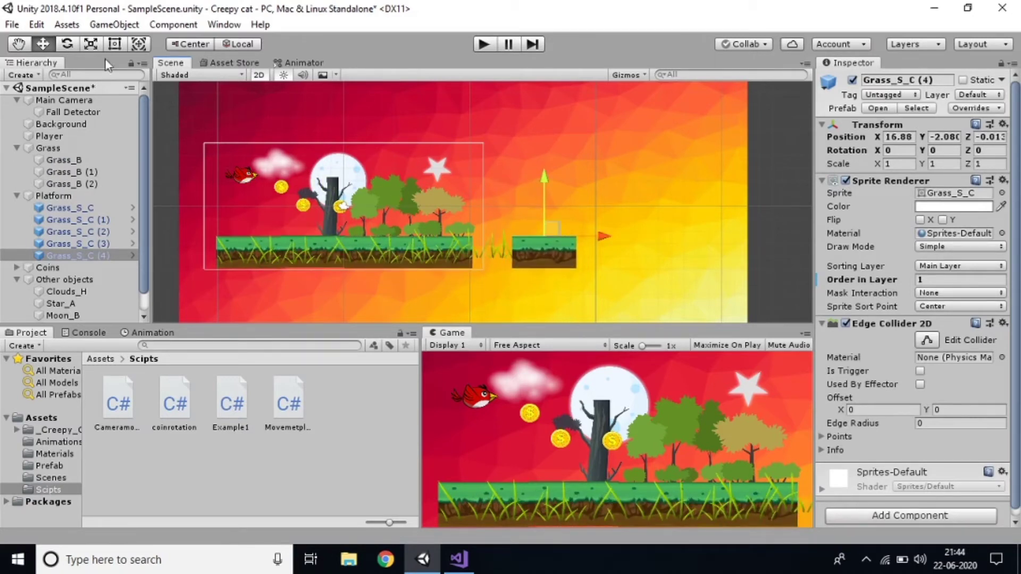
Stretch the separate platform tile Grass_S_C (4) away from the gap to an X scale of about 2.9
click(115, 44)
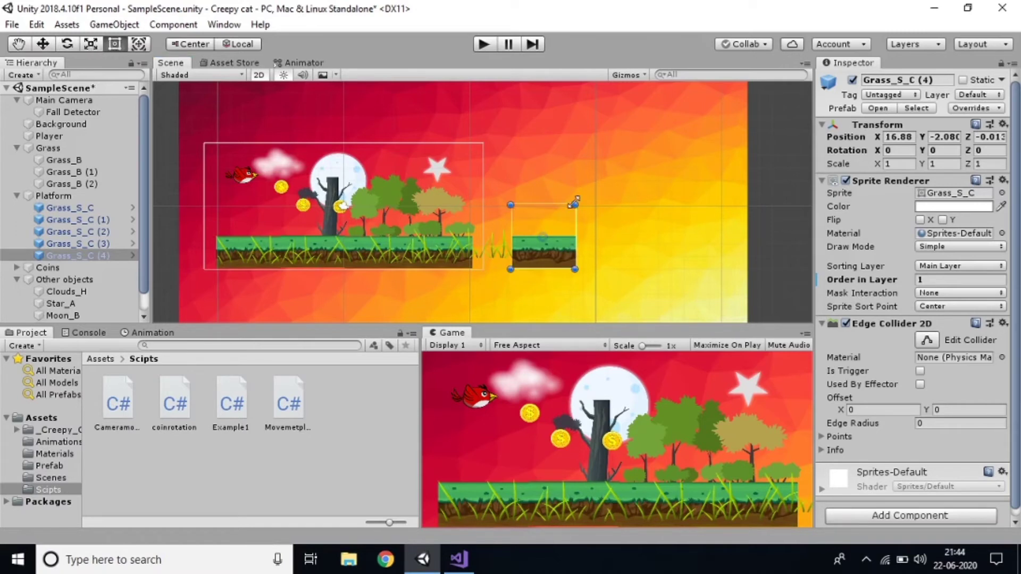
drag(575, 205, 700, 205)
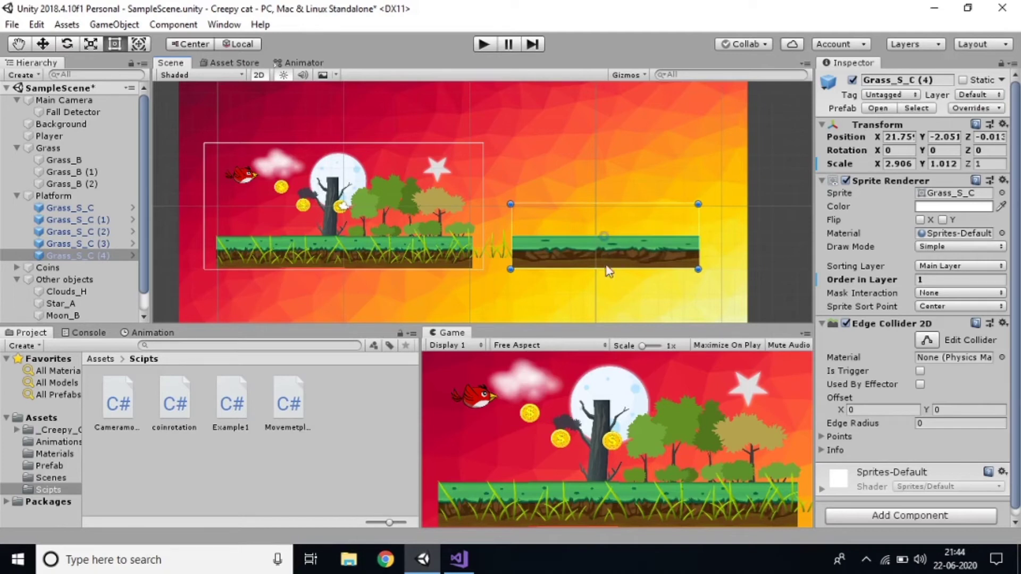
click(247, 253)
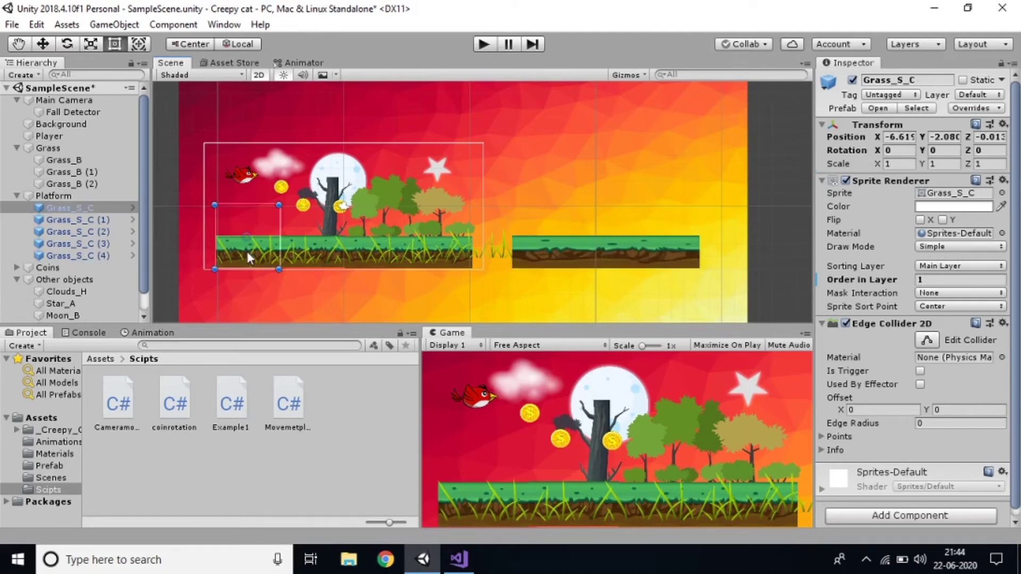
click(536, 247)
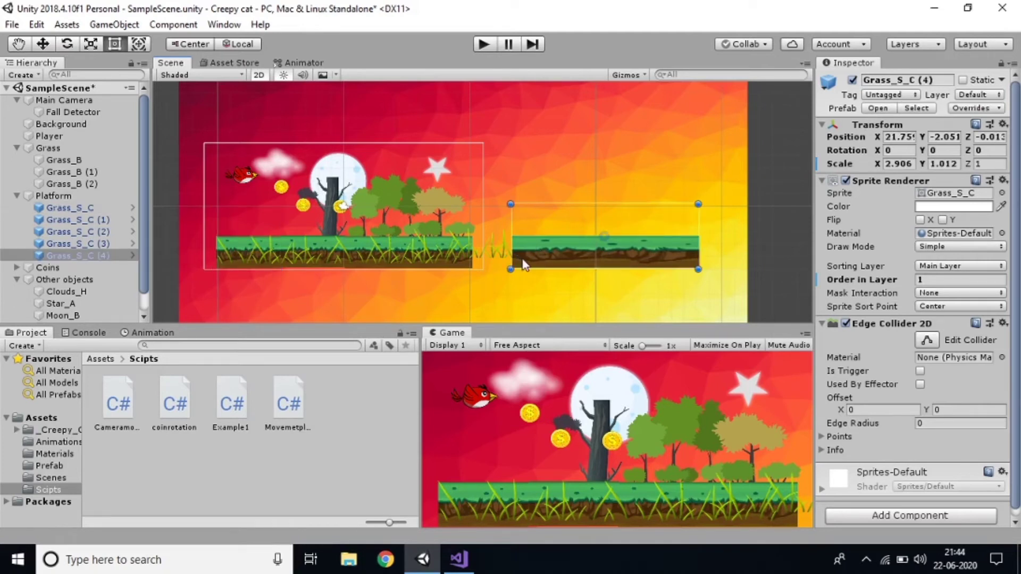
Move the overhanging grass Grass_B (2) out of the gap and back onto the first platform, to about X 1.5, Y -3.2
click(483, 250)
drag(482, 249, 371, 257)
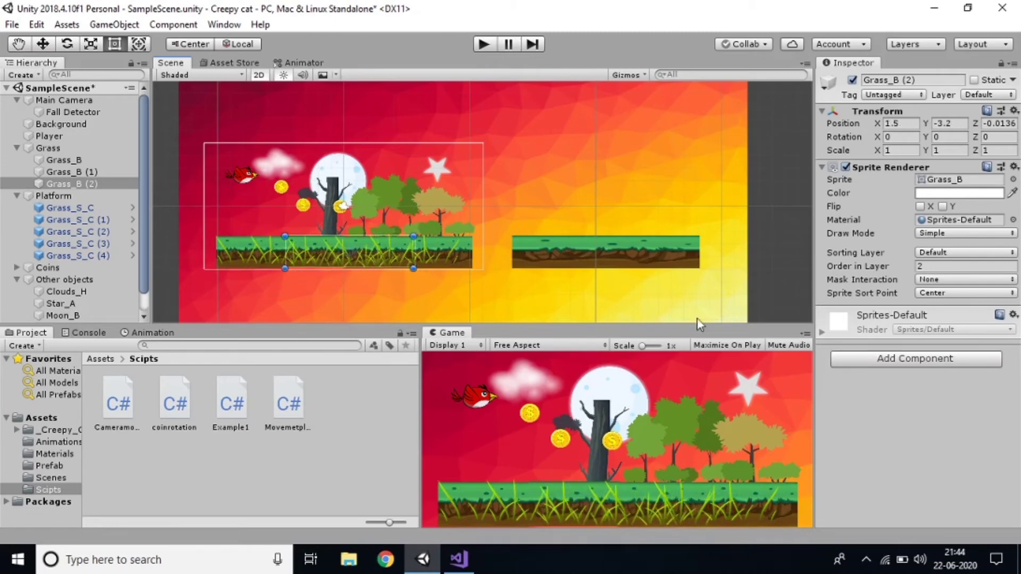
click(615, 258)
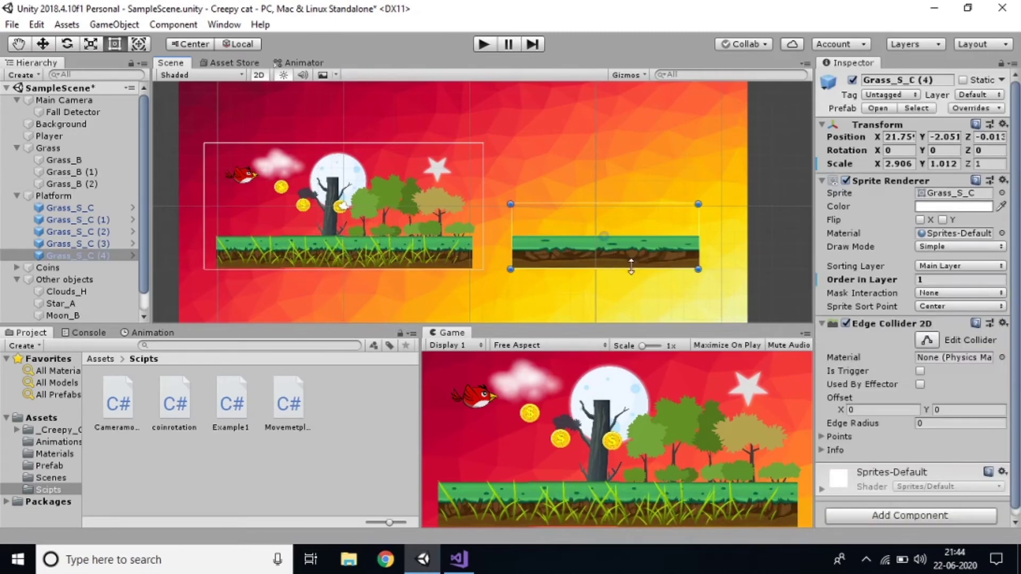
scroll(617, 266, down, 5)
scroll(622, 274, up, 3)
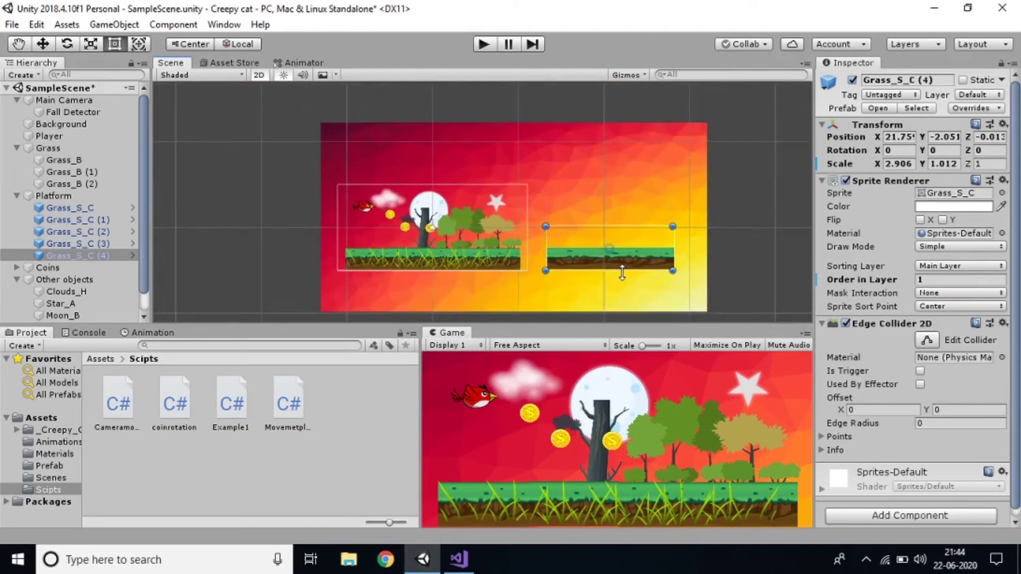
Look through the subfolders of _Creepy_Cat/2D GamesAssets_Free, from _Backs to _Stuff, for the scene's background sprite
click(101, 359)
double_click(122, 404)
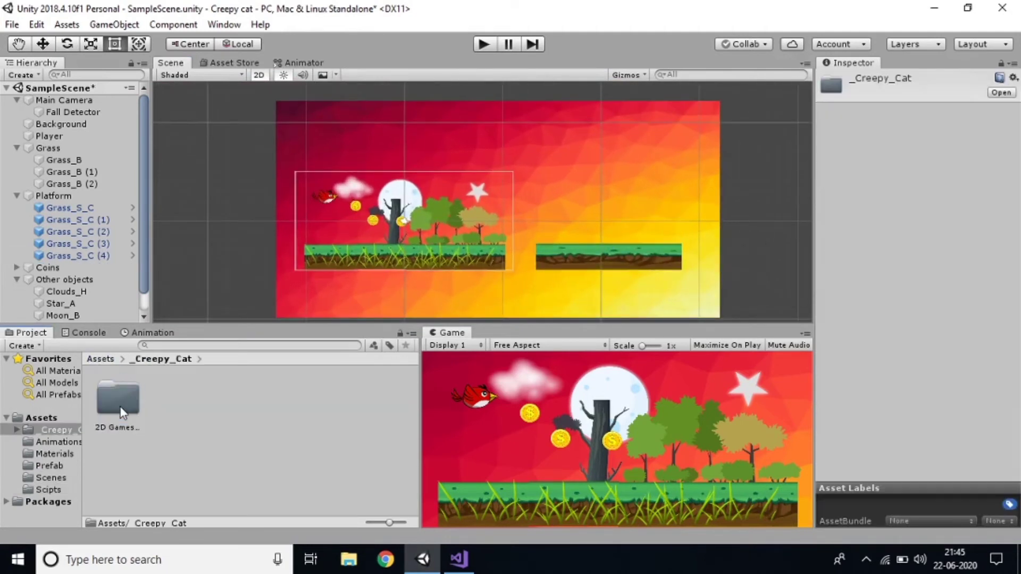
double_click(122, 402)
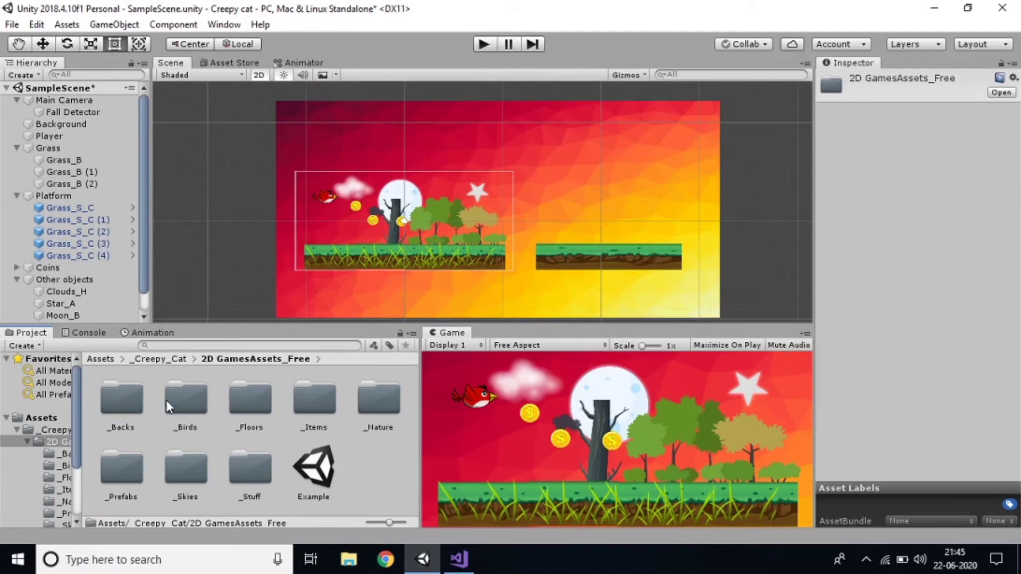
double_click(116, 405)
click(141, 359)
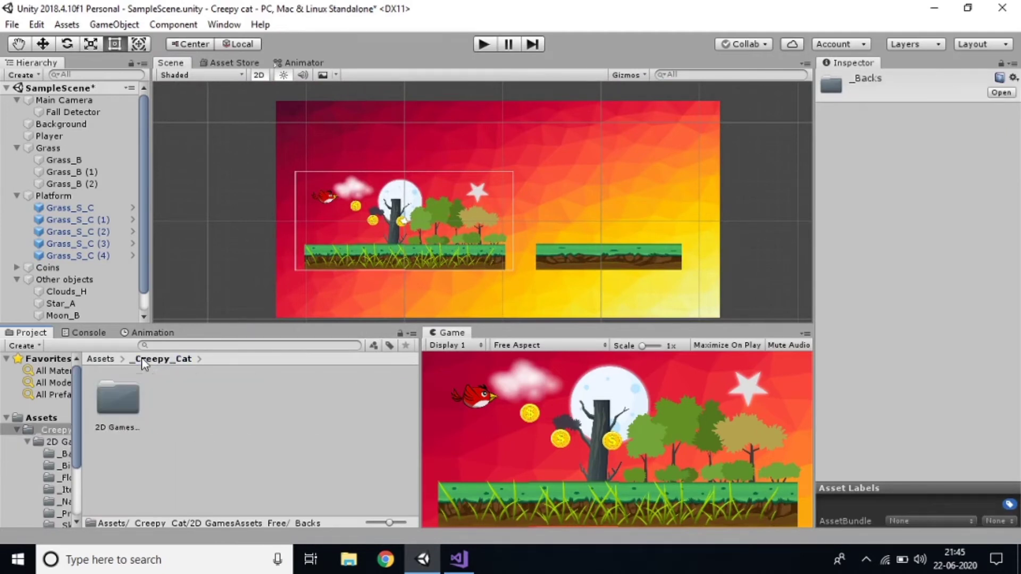
double_click(135, 406)
click(183, 406)
double_click(185, 413)
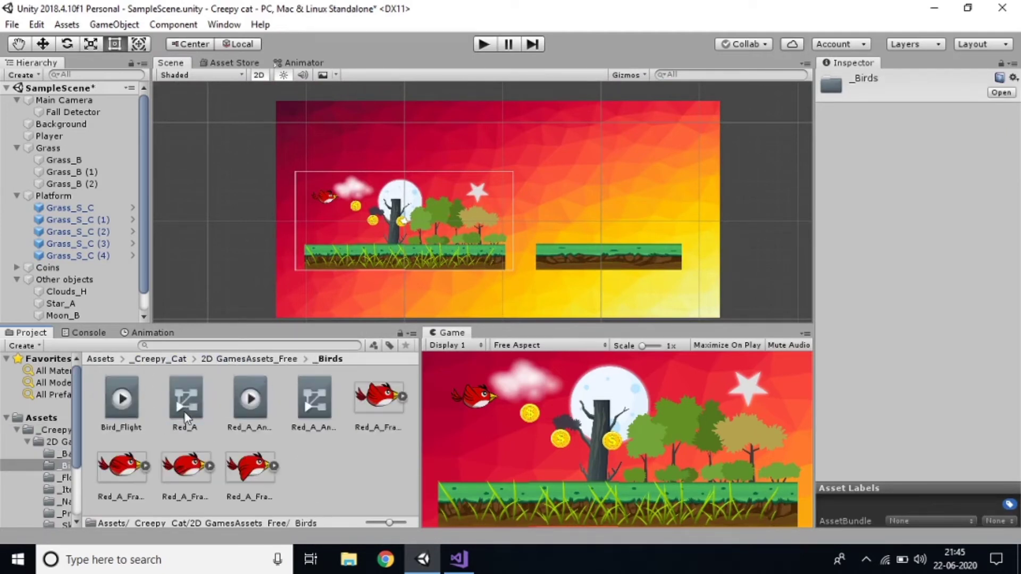
click(155, 360)
double_click(116, 403)
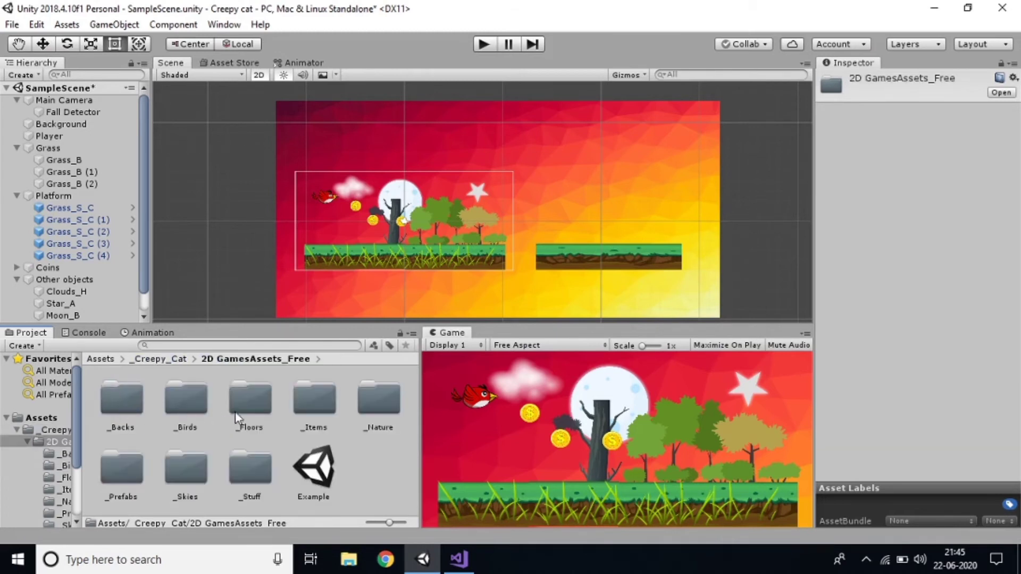
double_click(244, 407)
click(159, 359)
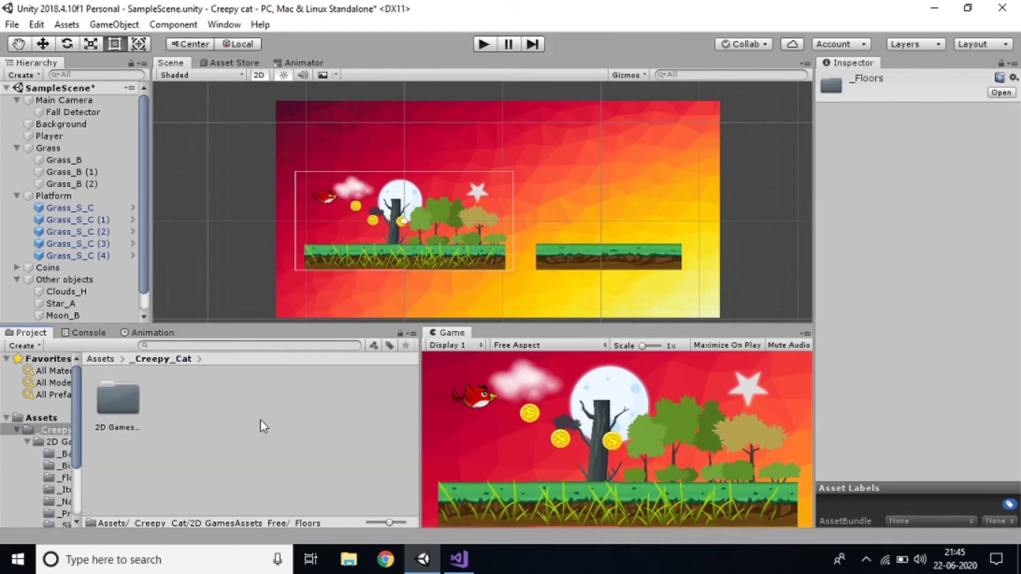
double_click(127, 400)
double_click(323, 411)
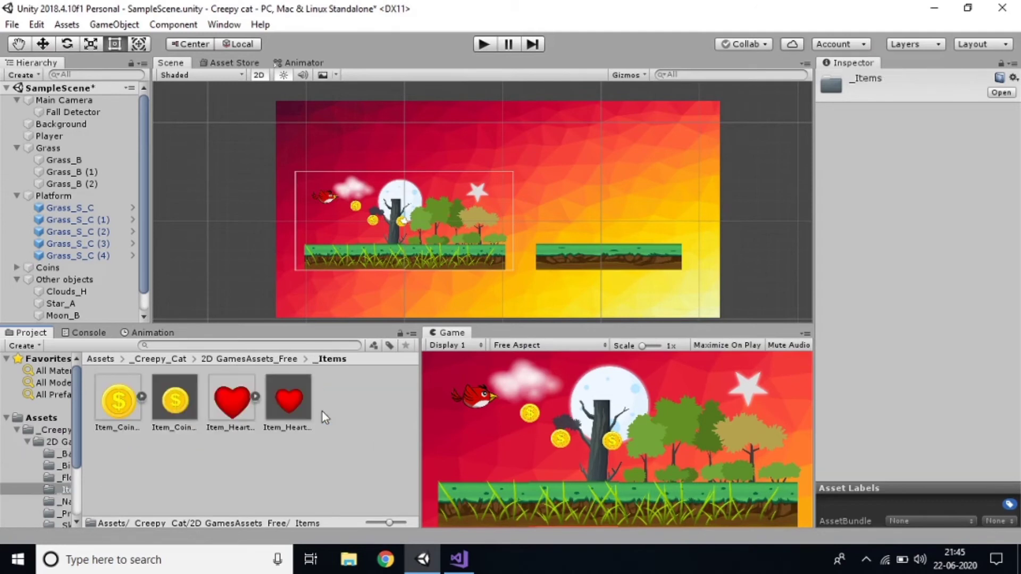
click(161, 362)
double_click(121, 399)
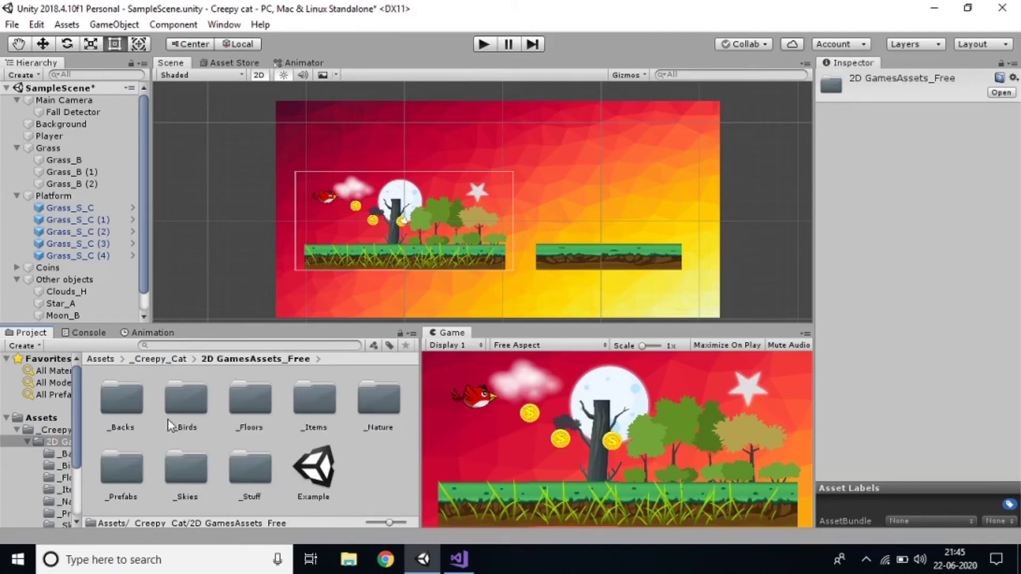
double_click(360, 409)
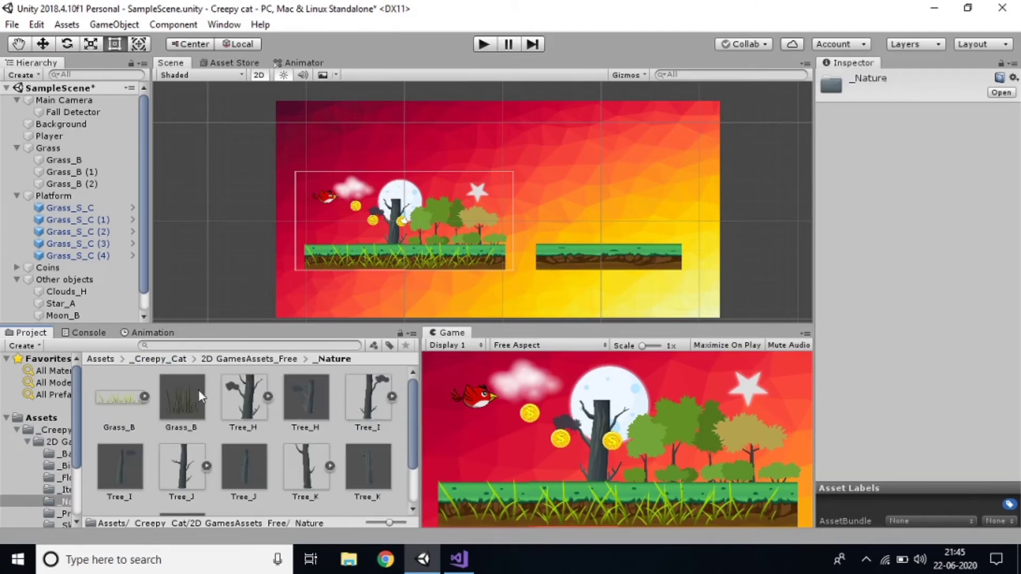
scroll(199, 391, down, 3)
click(161, 360)
double_click(118, 415)
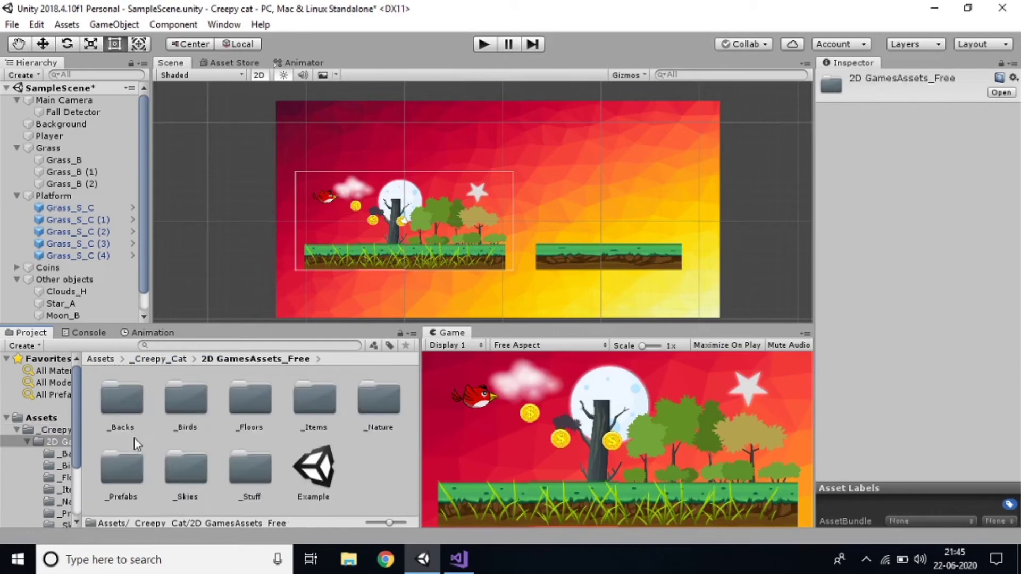
double_click(197, 471)
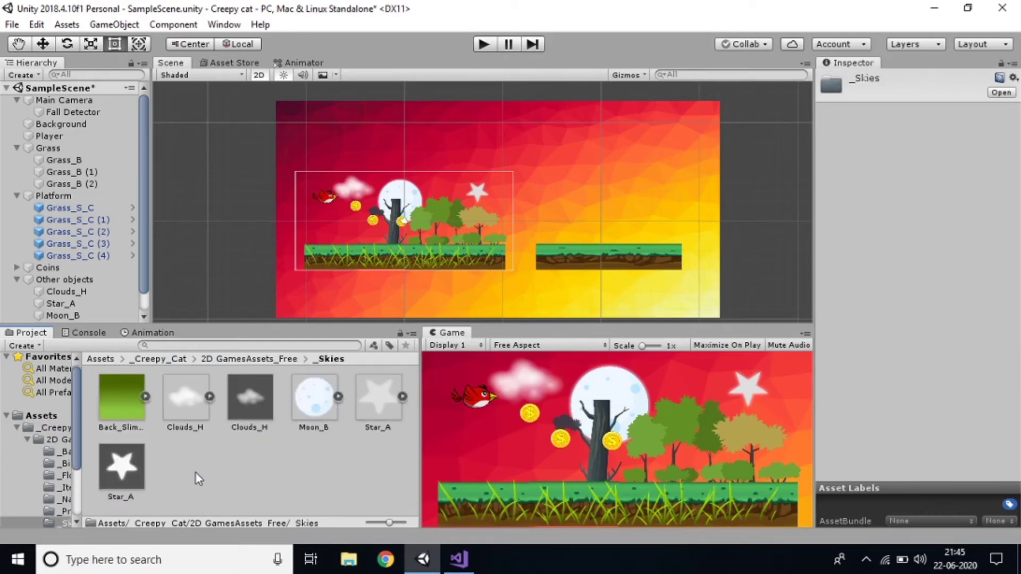
click(248, 361)
double_click(243, 470)
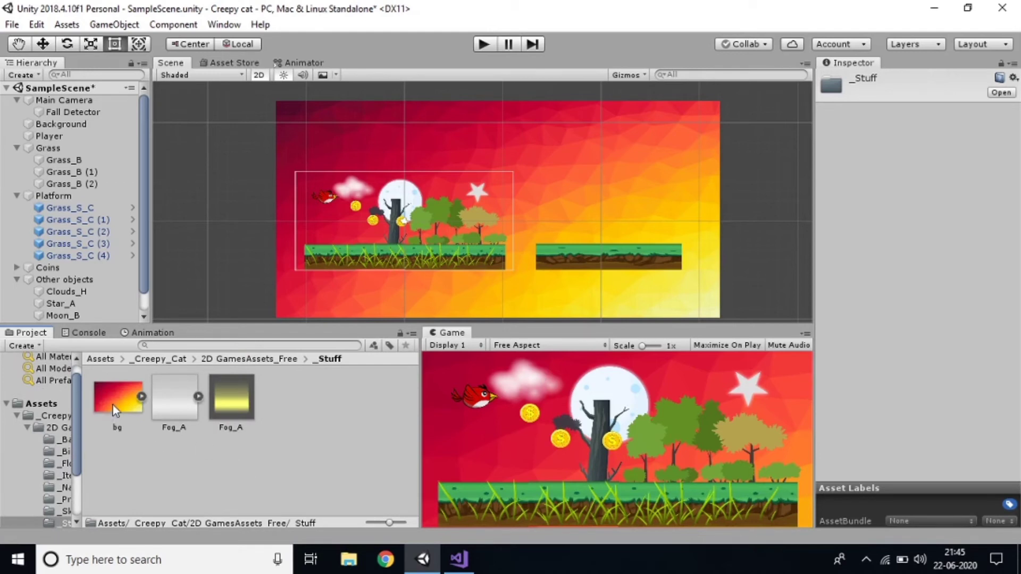
Duplicate the Background object and place the copy directly against the original's far edge, at about X 54.4, Y 1.4
click(100, 126)
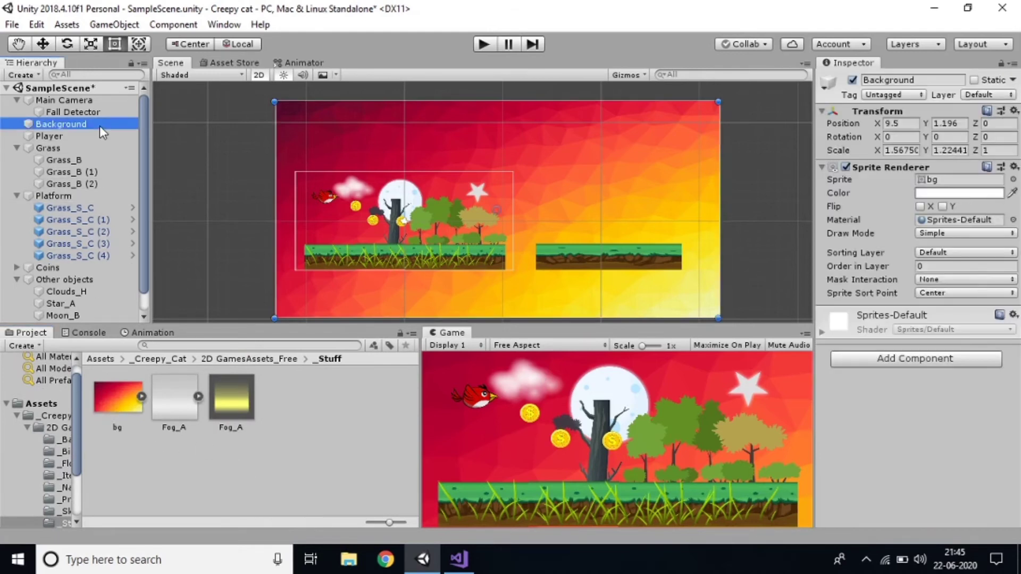
key(ctrl+d)
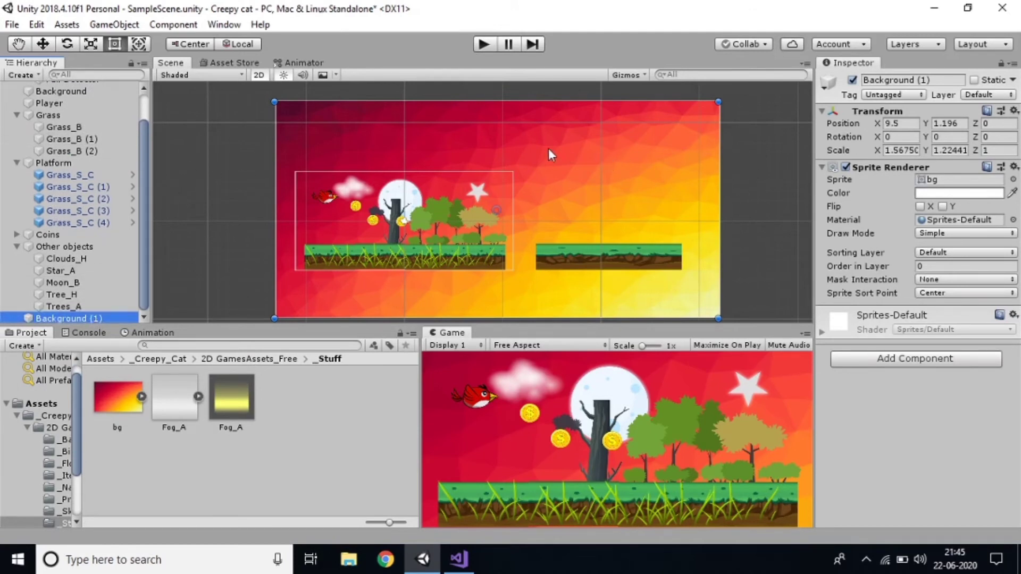
drag(618, 177, 765, 179)
scroll(631, 188, down, 3)
middle_drag(641, 206, 478, 220)
drag(583, 190, 741, 191)
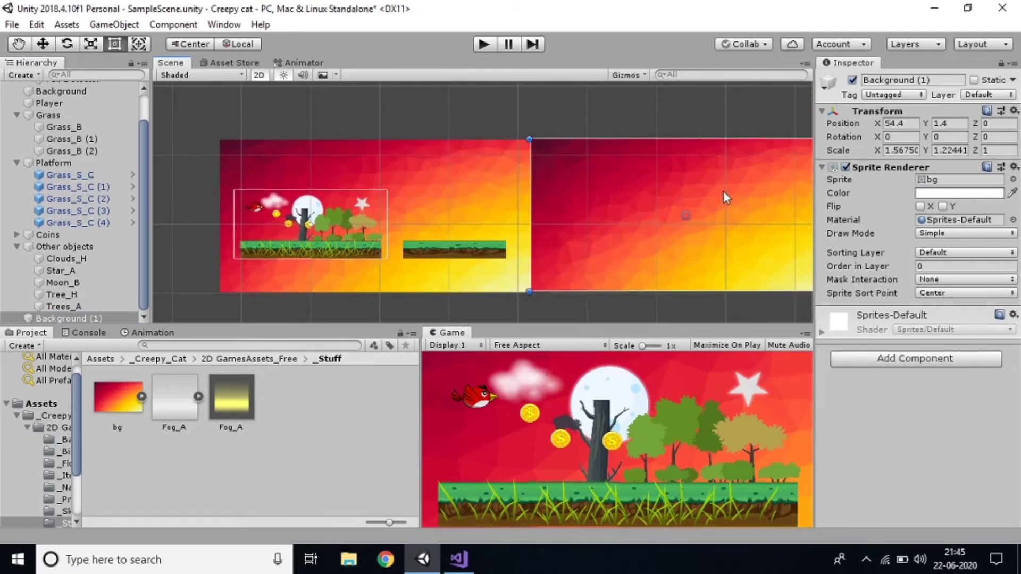
scroll(639, 200, down, 1)
scroll(639, 200, up, 2)
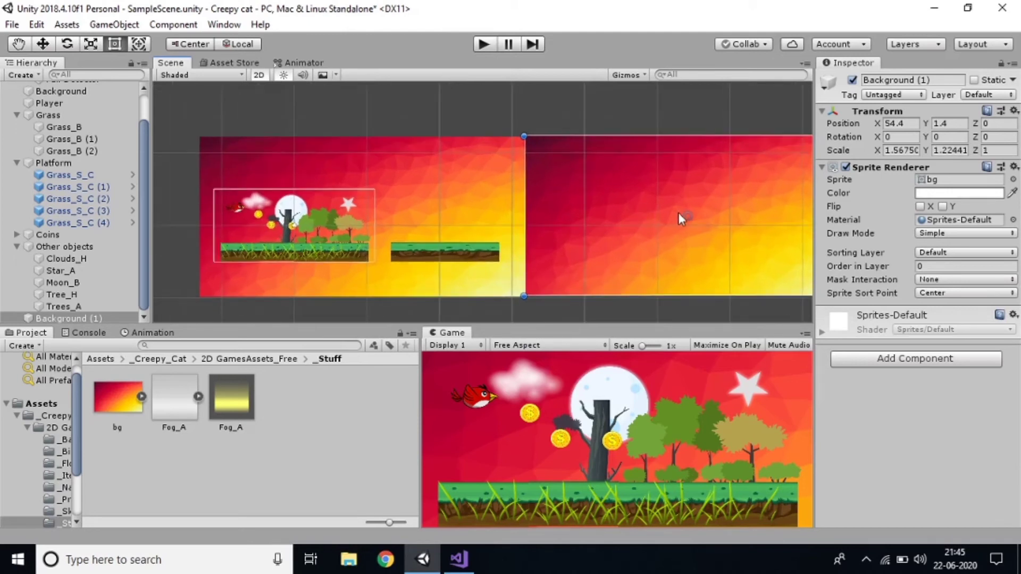
Rotate the background copy about -180 degrees around Z and align it with the original's edge, at about X 54.57, Y 1.06
key(e)
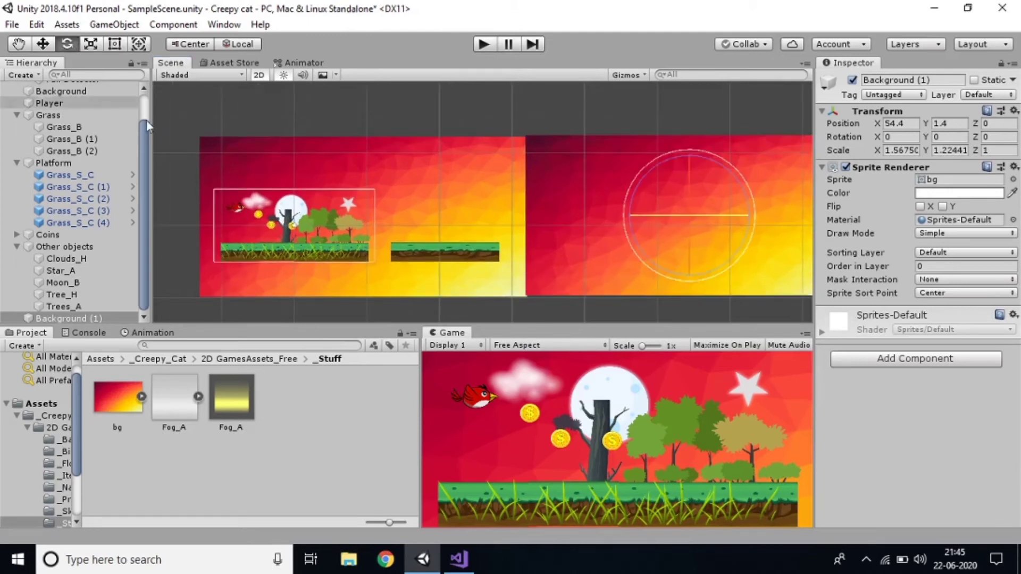
drag(629, 221, 604, 211)
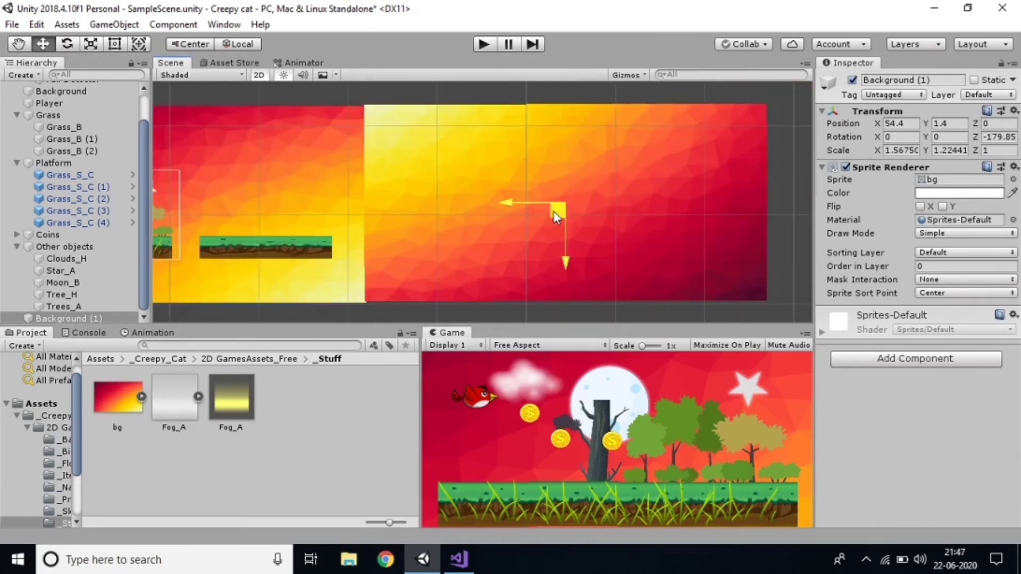
drag(555, 212, 554, 214)
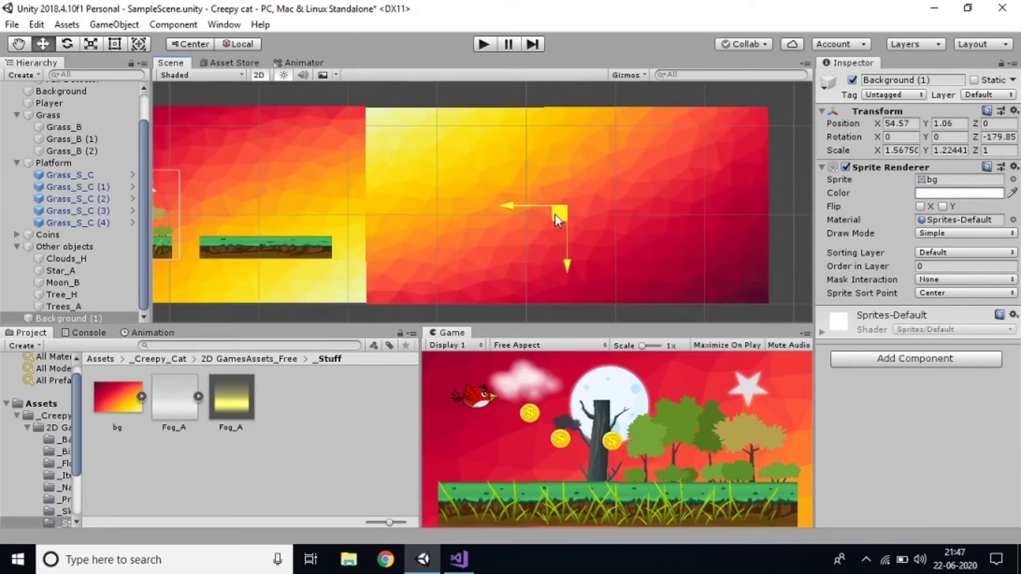
scroll(544, 219, down, 1)
scroll(545, 219, down, 3)
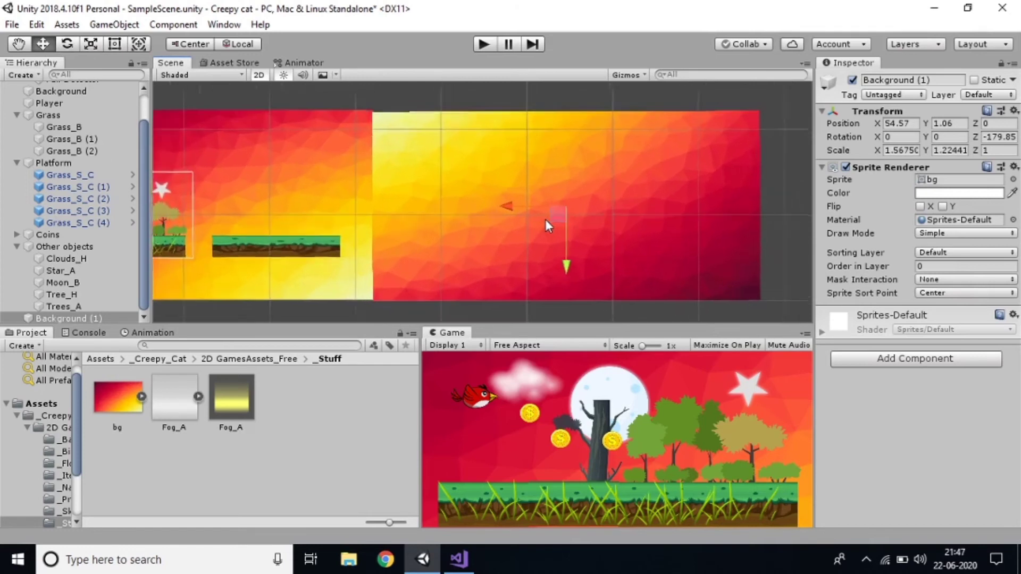
scroll(543, 221, down, 2)
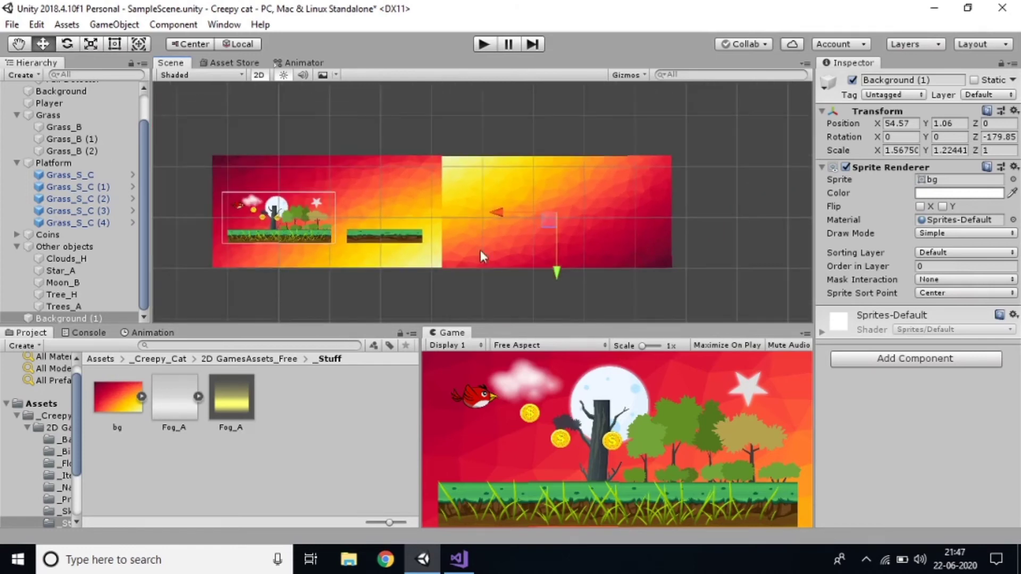
Duplicate the stretched platform Grass_S_C (4) and move the copy past another gap, to about X 42.47, Y -1.9
scroll(325, 238, up, 4)
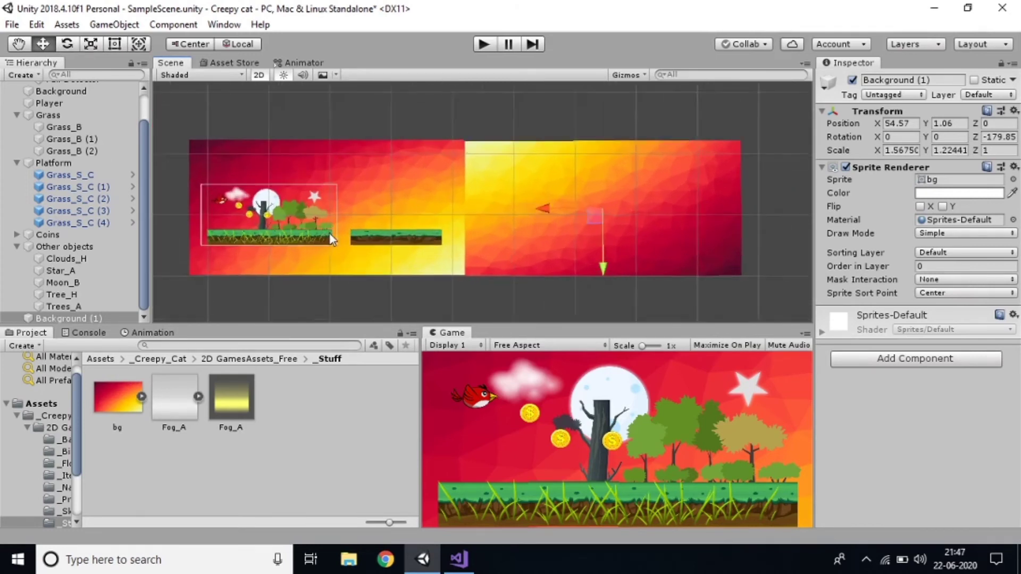
middle_drag(331, 234, 411, 251)
click(518, 269)
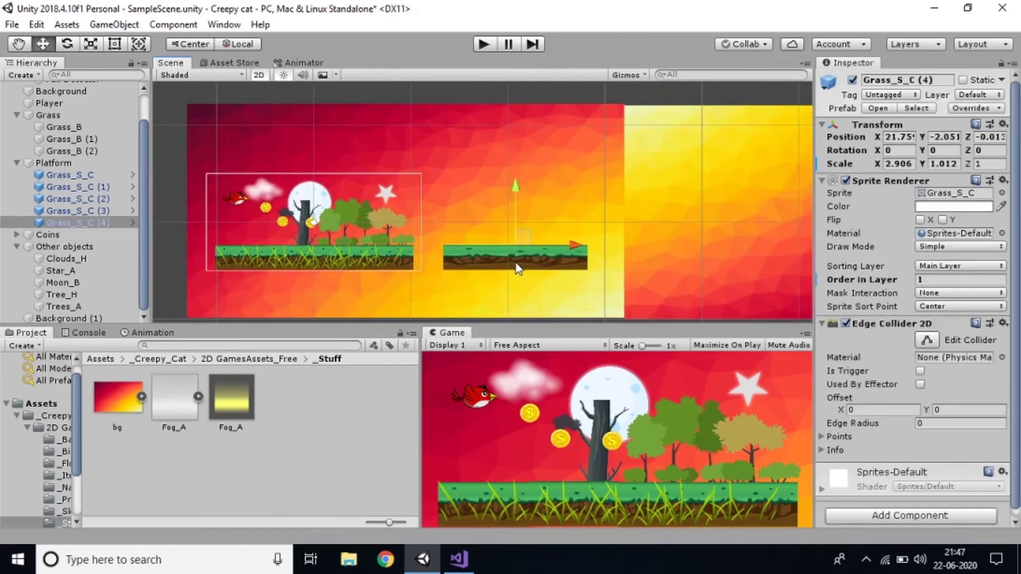
key(ctrl+d)
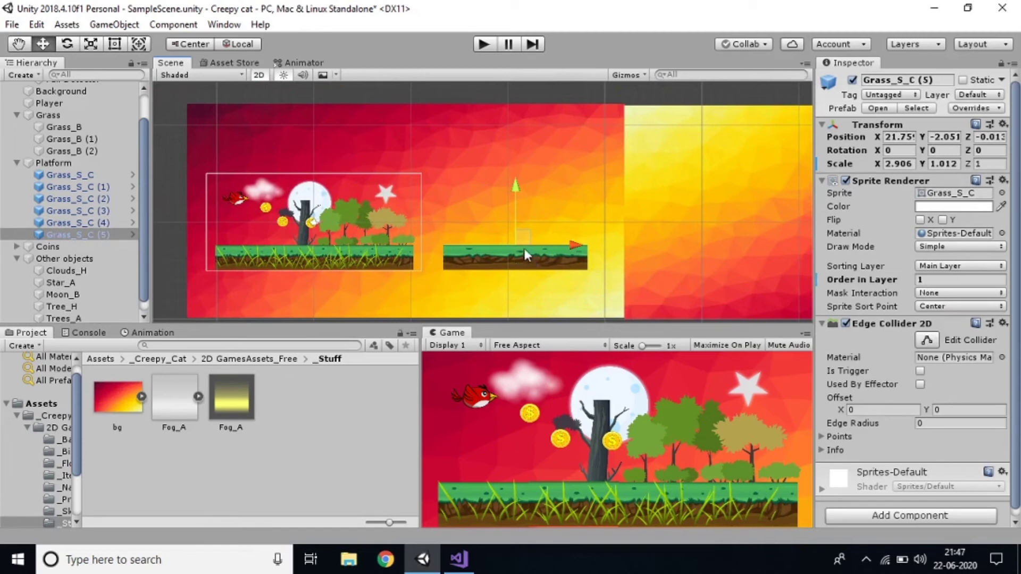
drag(523, 238, 721, 236)
key(Down)
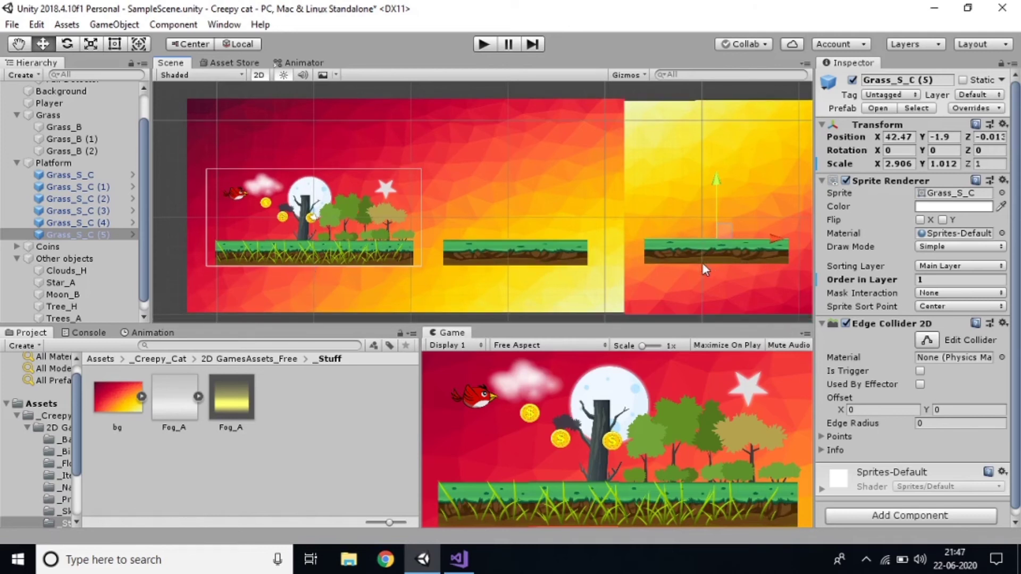
Shift the middle platform Grass_S_C (4) slightly away from the first one, to about X 22.3
click(428, 244)
click(497, 251)
drag(530, 230, 536, 231)
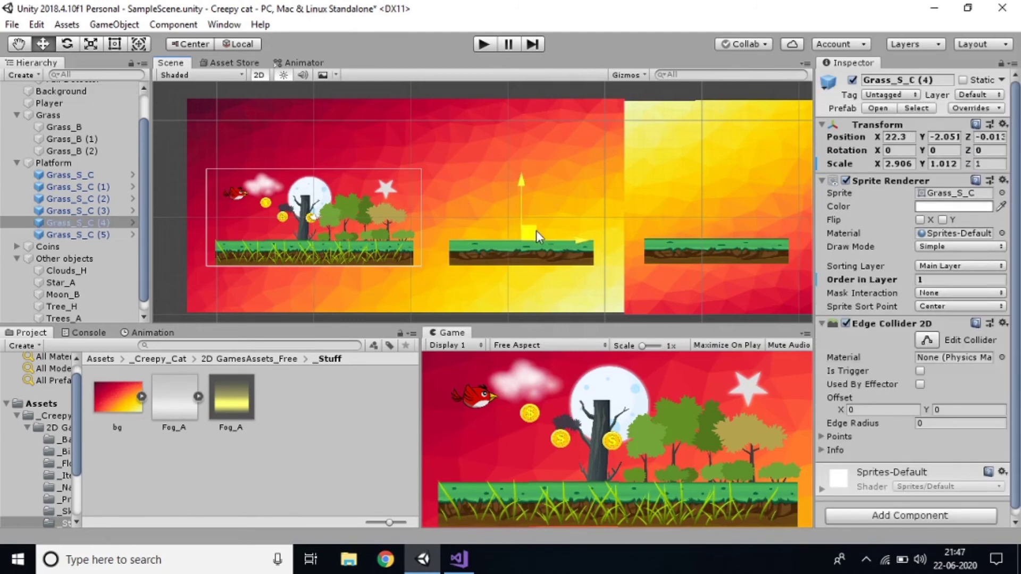
click(615, 257)
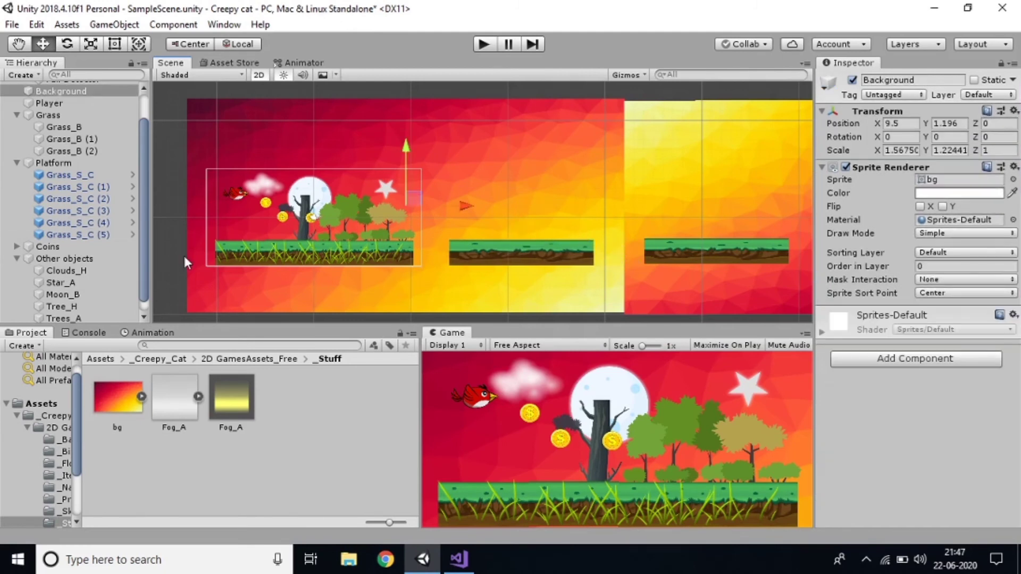